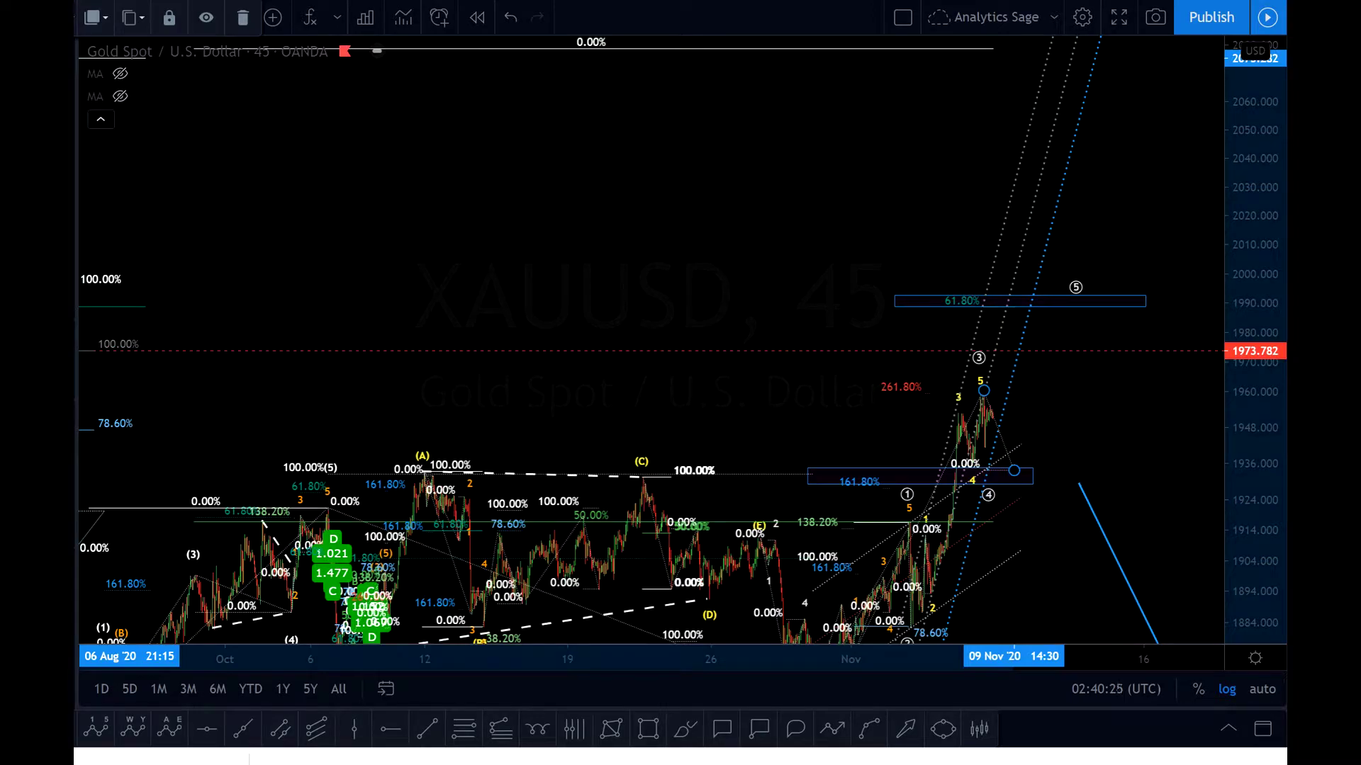
# Delete the blue rectangle zone around the 161.80% level near 1934.
pyautogui.moveTo(869, 210); pyautogui.dragTo(732, 191)
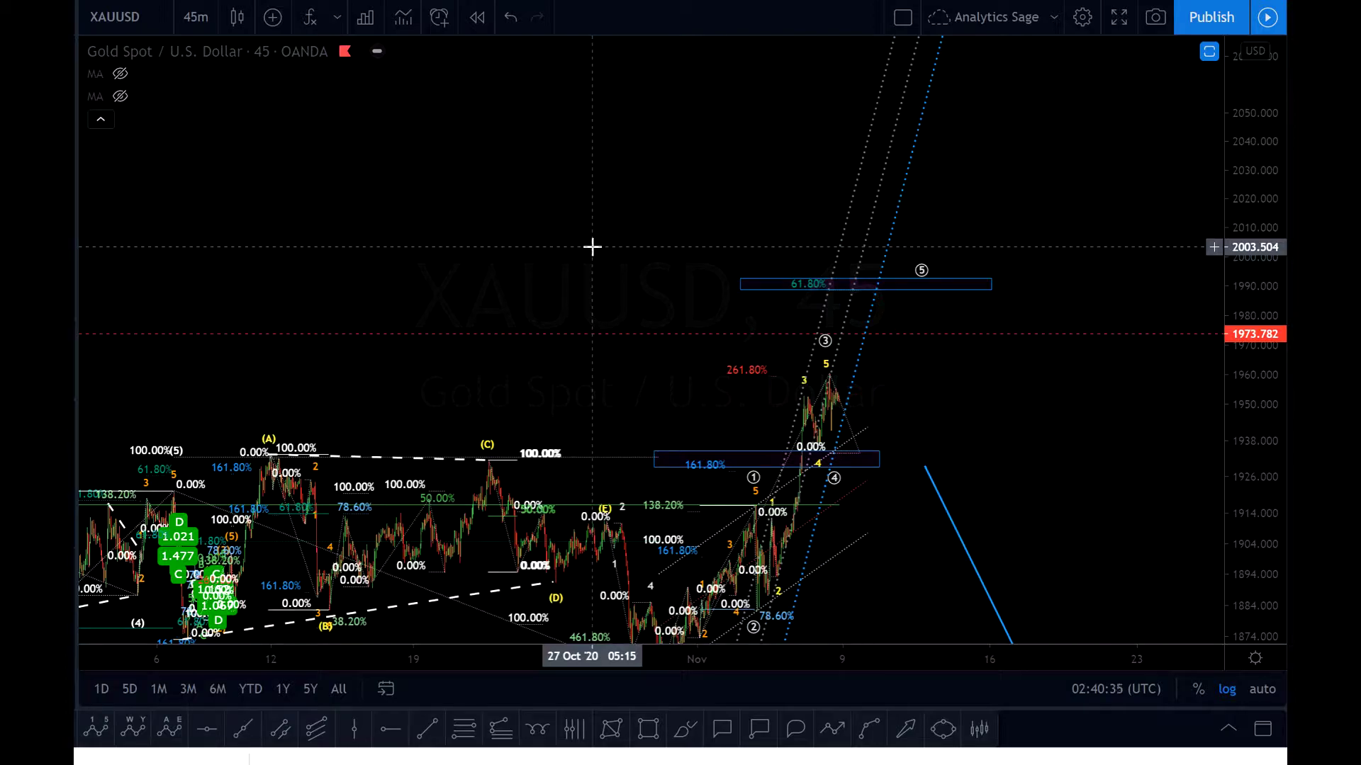
pyautogui.moveTo(543, 240); pyautogui.dragTo(642, 333)
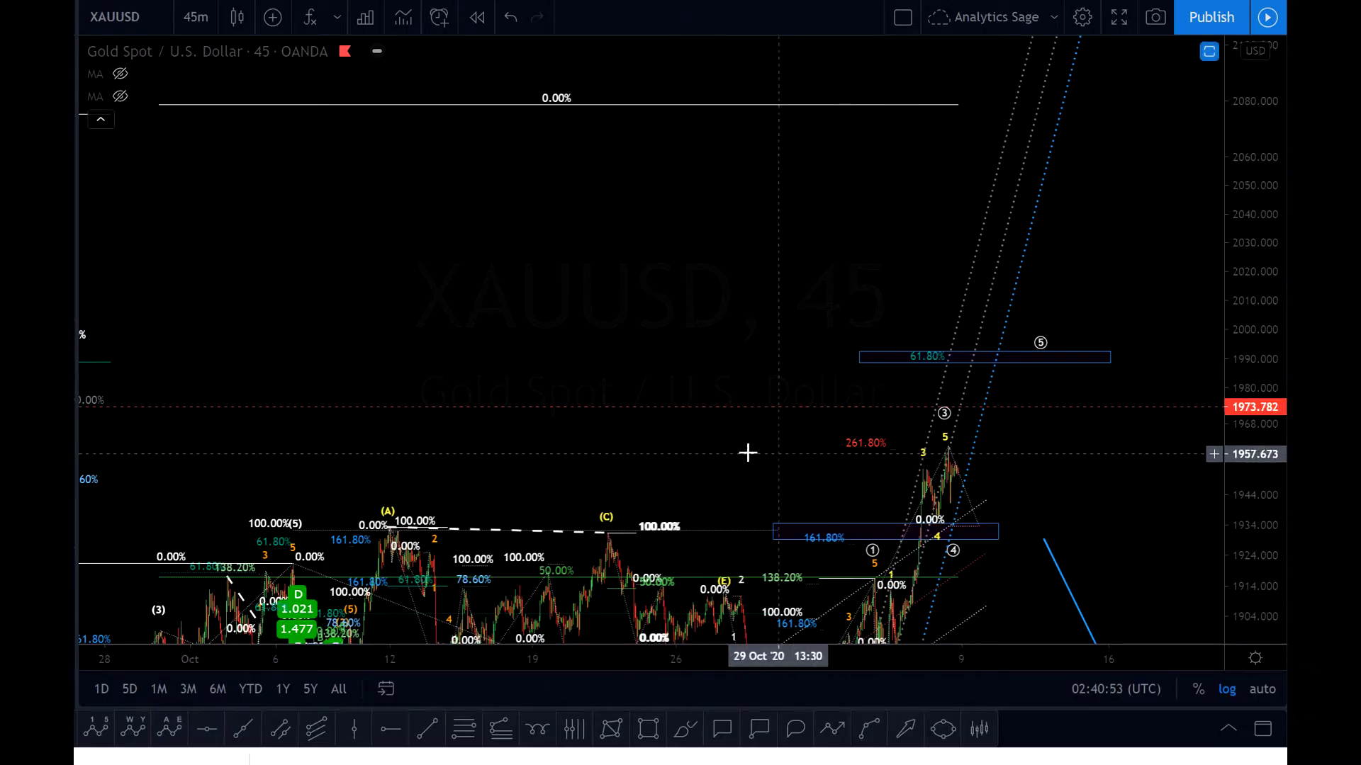
pyautogui.scroll(5, 753, 296)
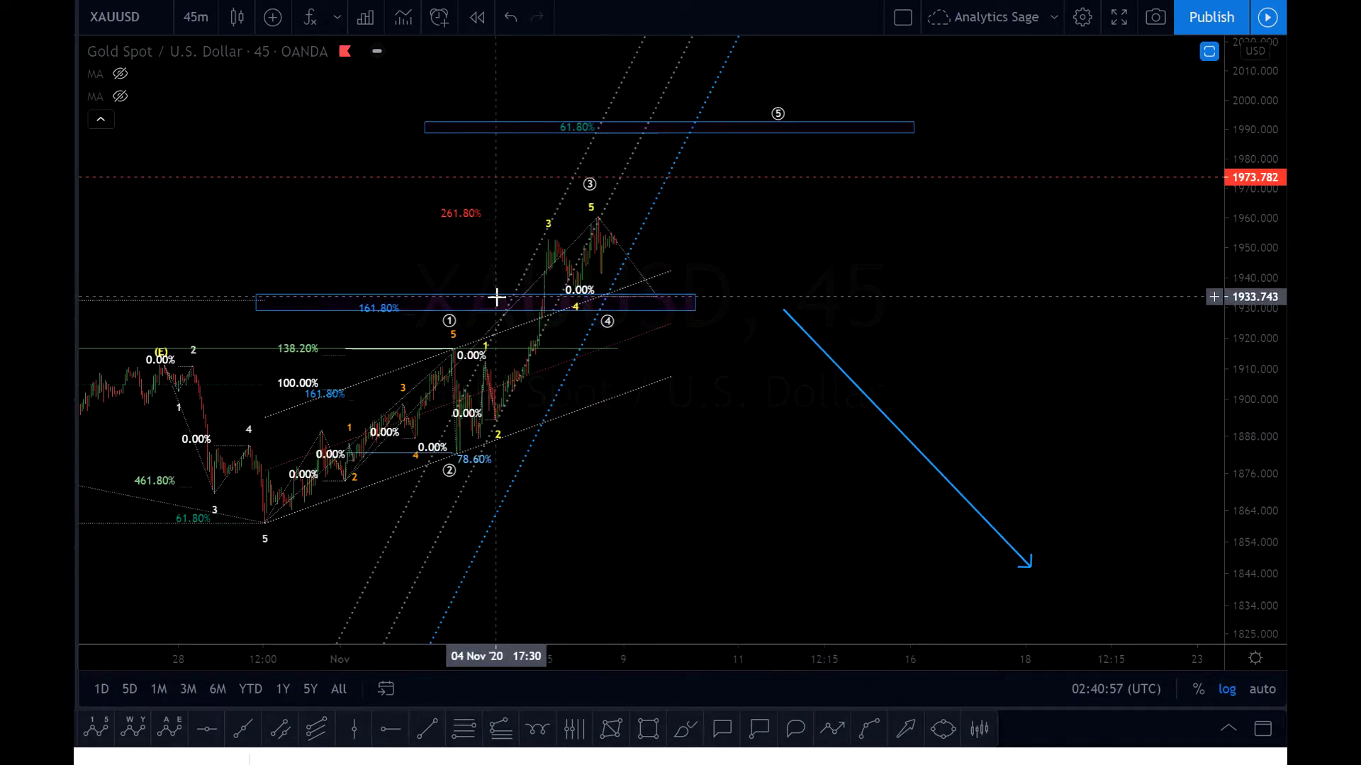
pyautogui.press('Delete')
# Switch the XAUUSD chart to the 1 day interval.
pyautogui.scroll(-3, 486, 303)
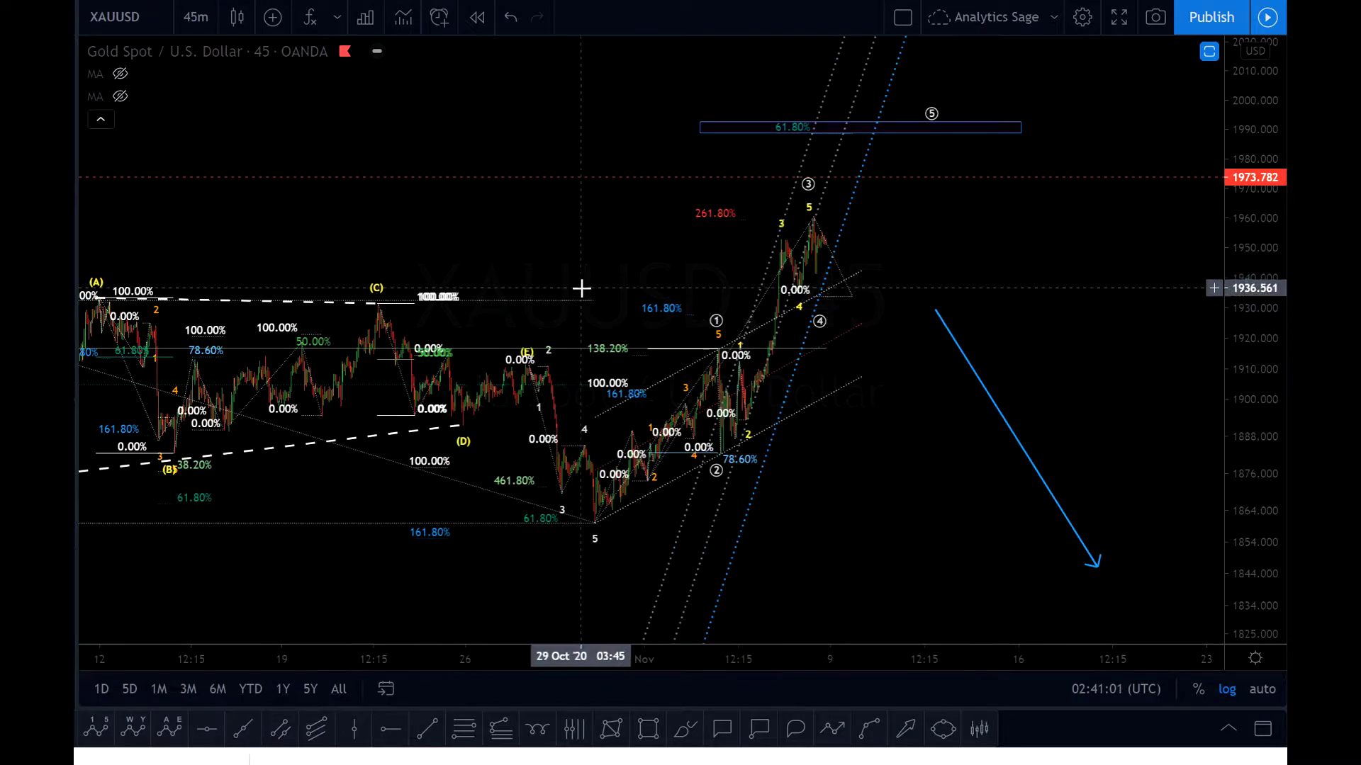
pyautogui.scroll(-3, 591, 259)
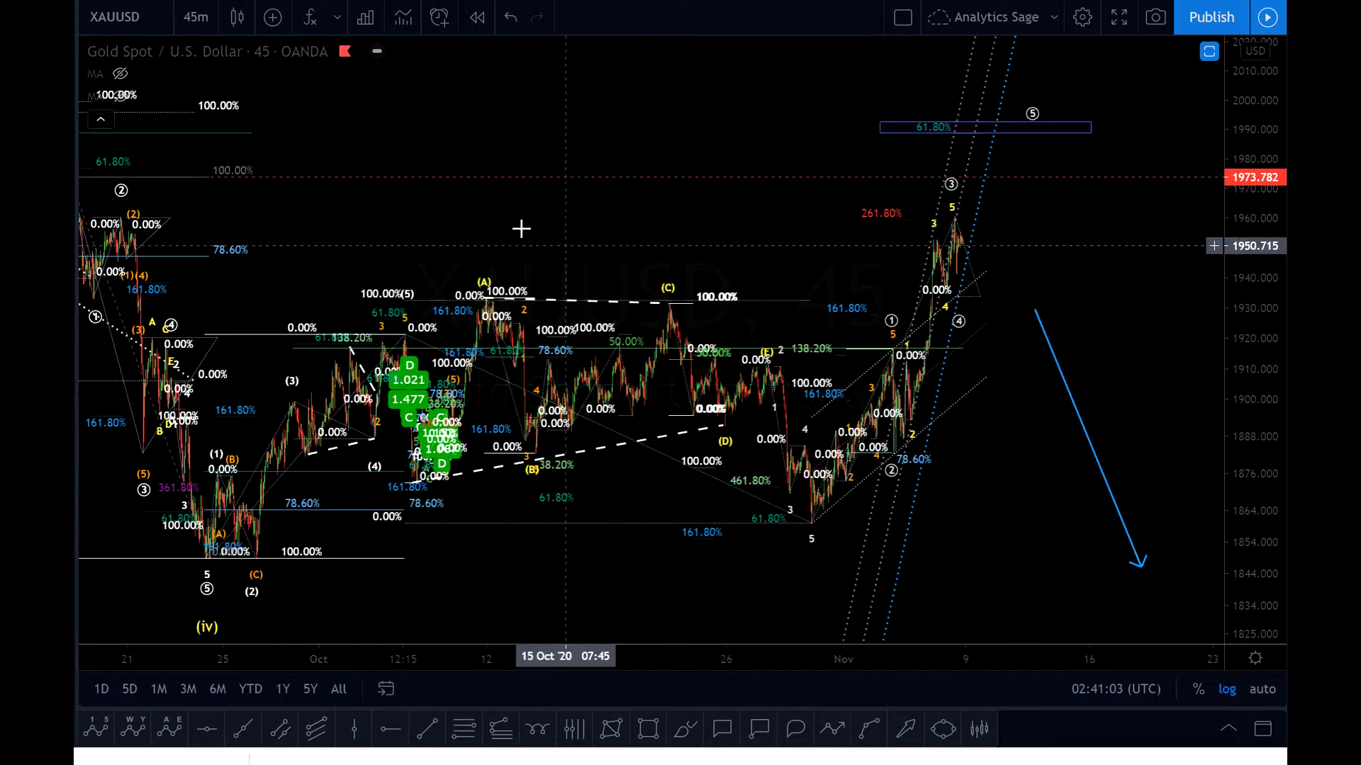
pyautogui.scroll(3, 831, 293)
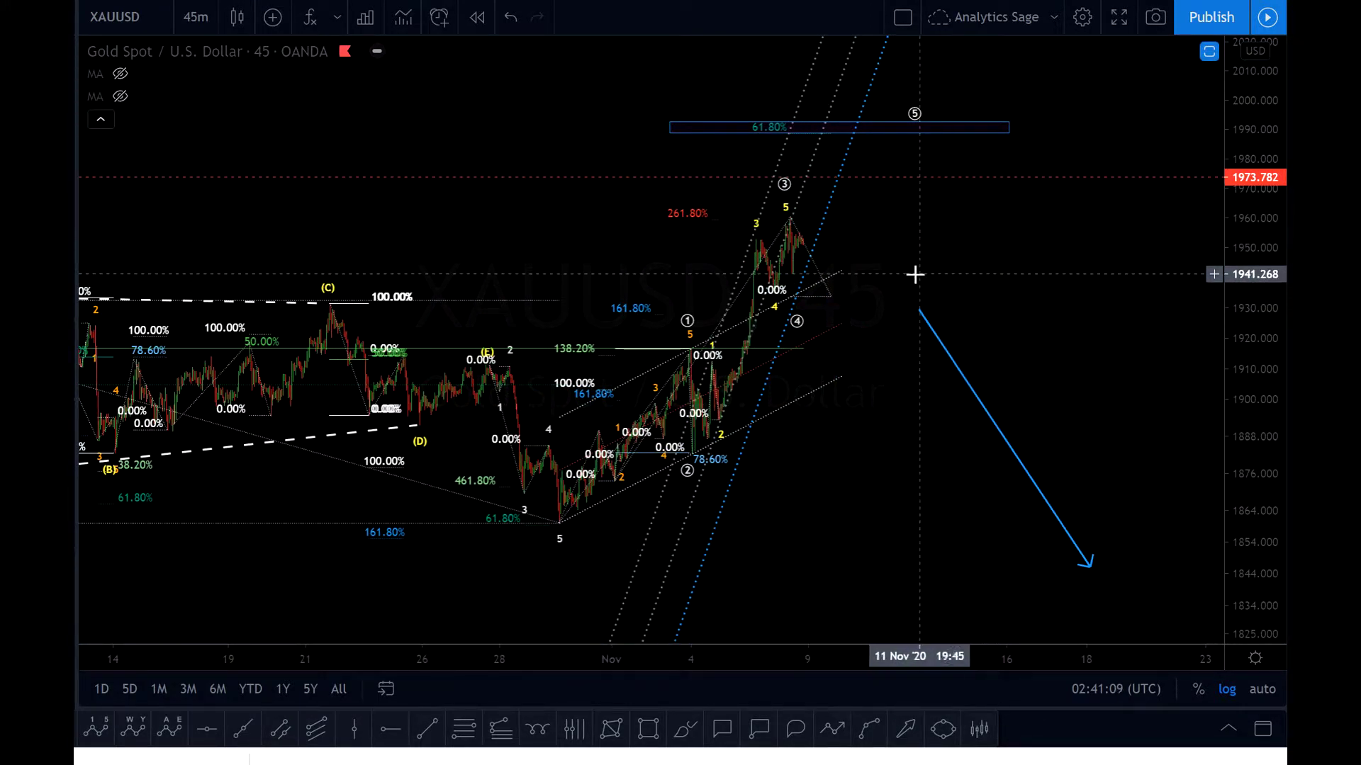
pyautogui.click(201, 17)
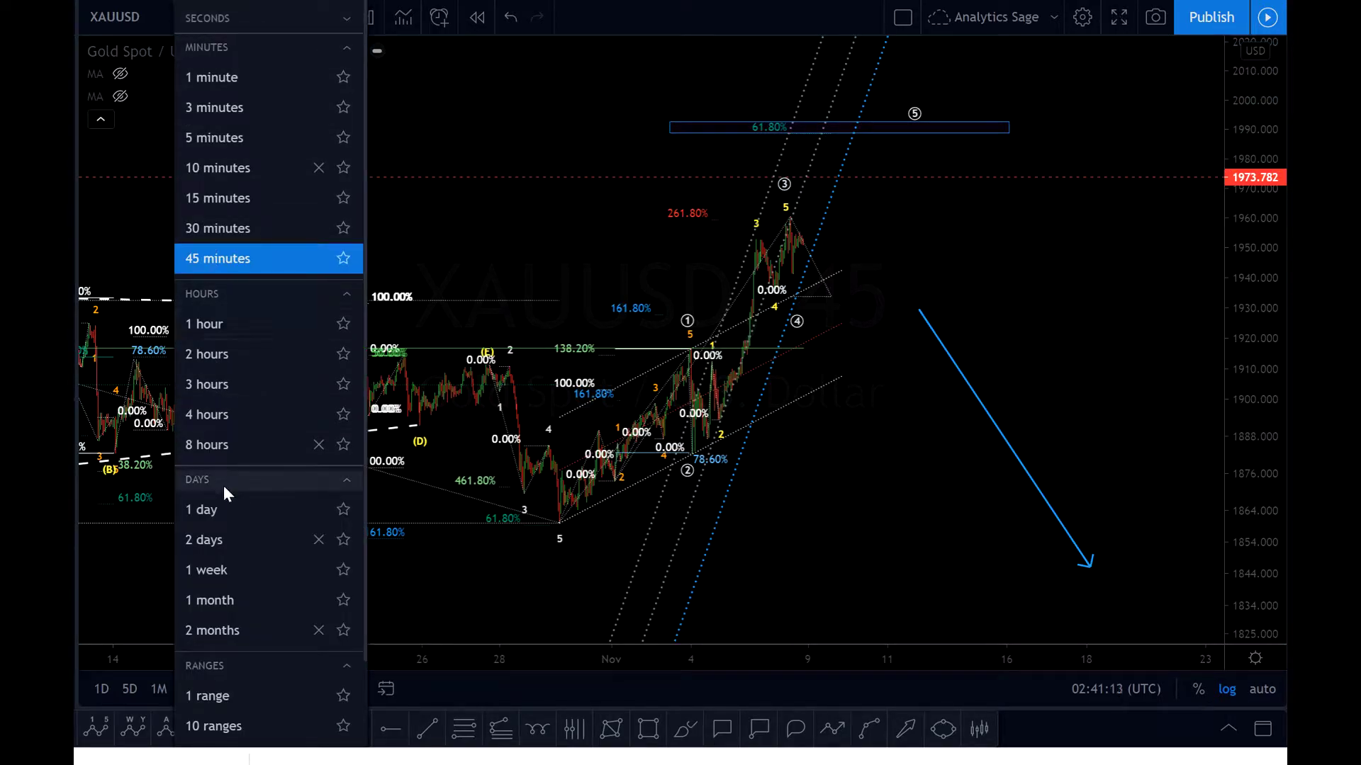
pyautogui.click(224, 508)
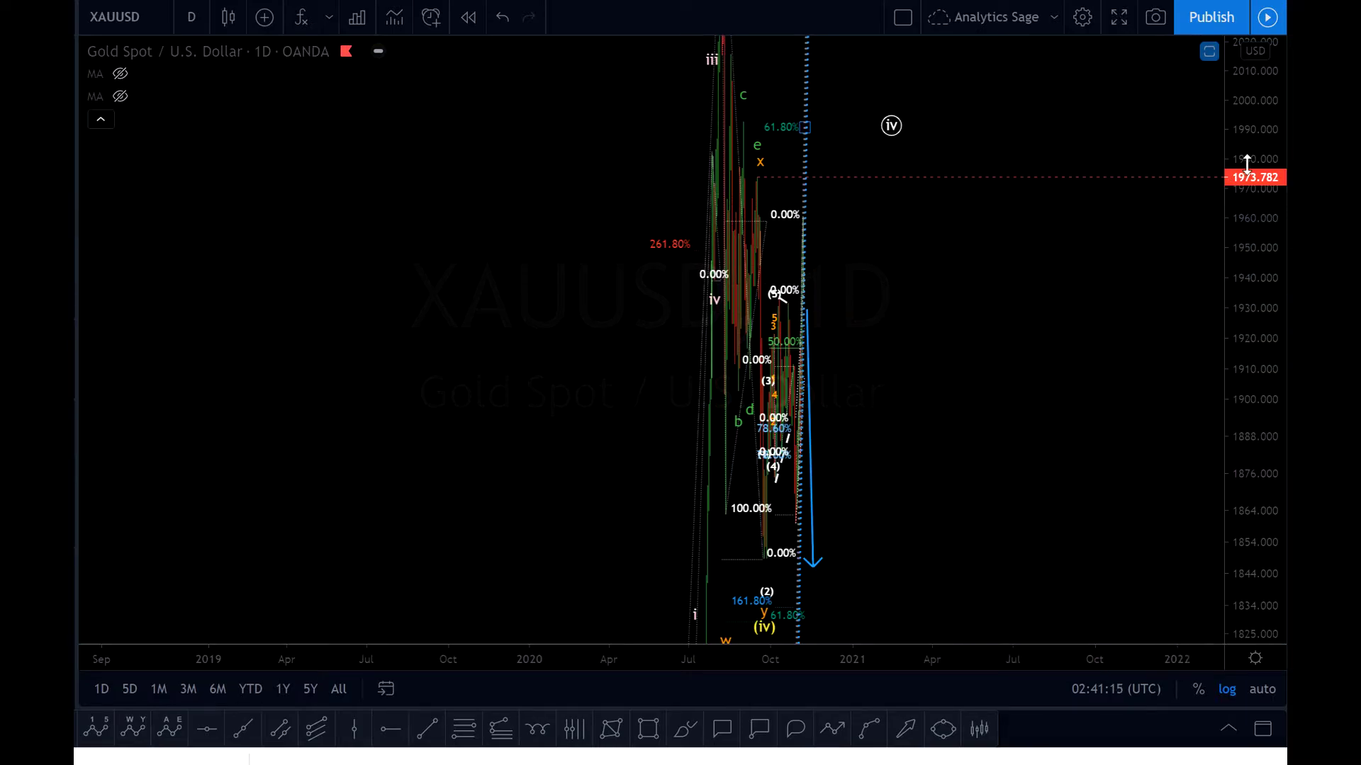
# Hide all drawings and rescale the daily chart to frame the candles from June to November 2020.
pyautogui.moveTo(1245, 164); pyautogui.dragTo(1264, 456)
pyautogui.scroll(4, 962, 399)
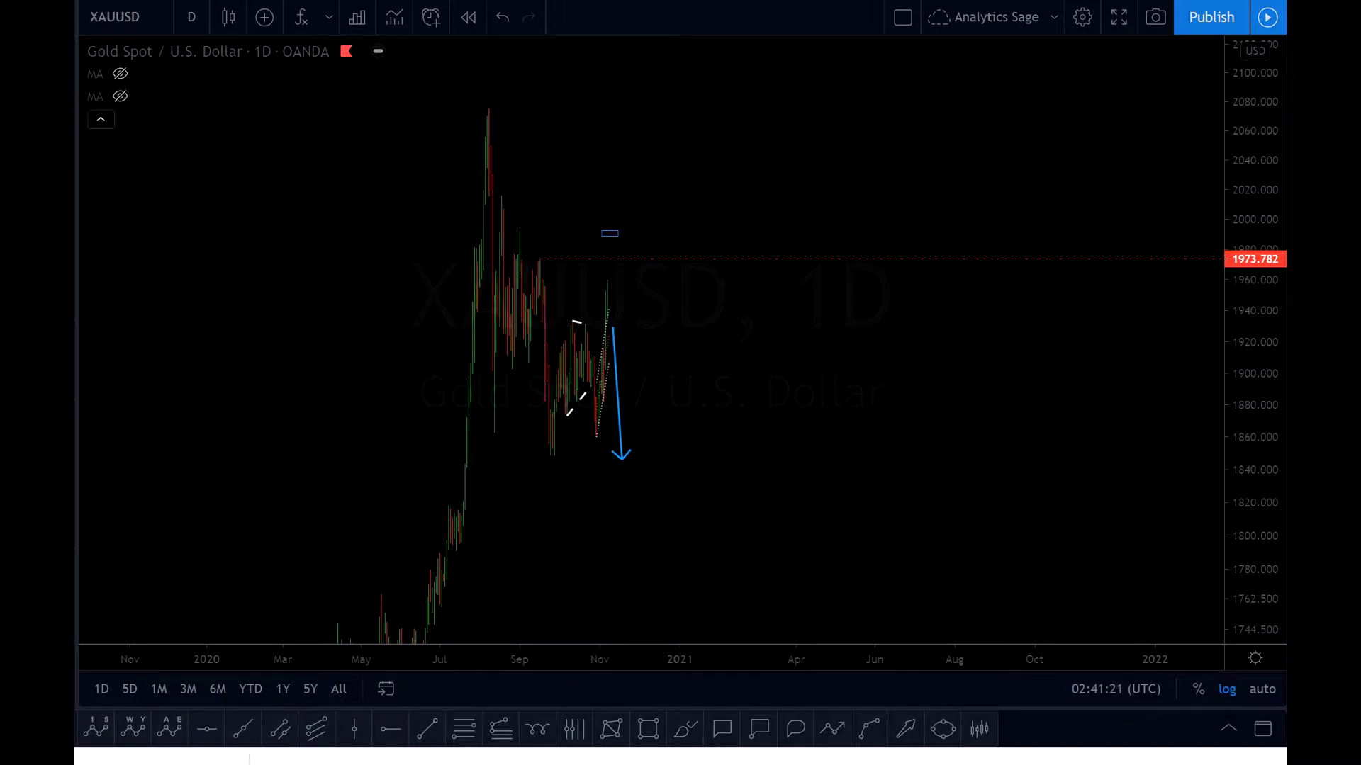
pyautogui.scroll(6, 789, 352)
pyautogui.moveTo(340, 460); pyautogui.dragTo(992, 465)
pyautogui.scroll(5, 992, 464)
pyautogui.moveTo(1264, 208); pyautogui.dragTo(1261, 408)
pyautogui.moveTo(517, 453); pyautogui.dragTo(805, 444)
pyautogui.scroll(2, 802, 450)
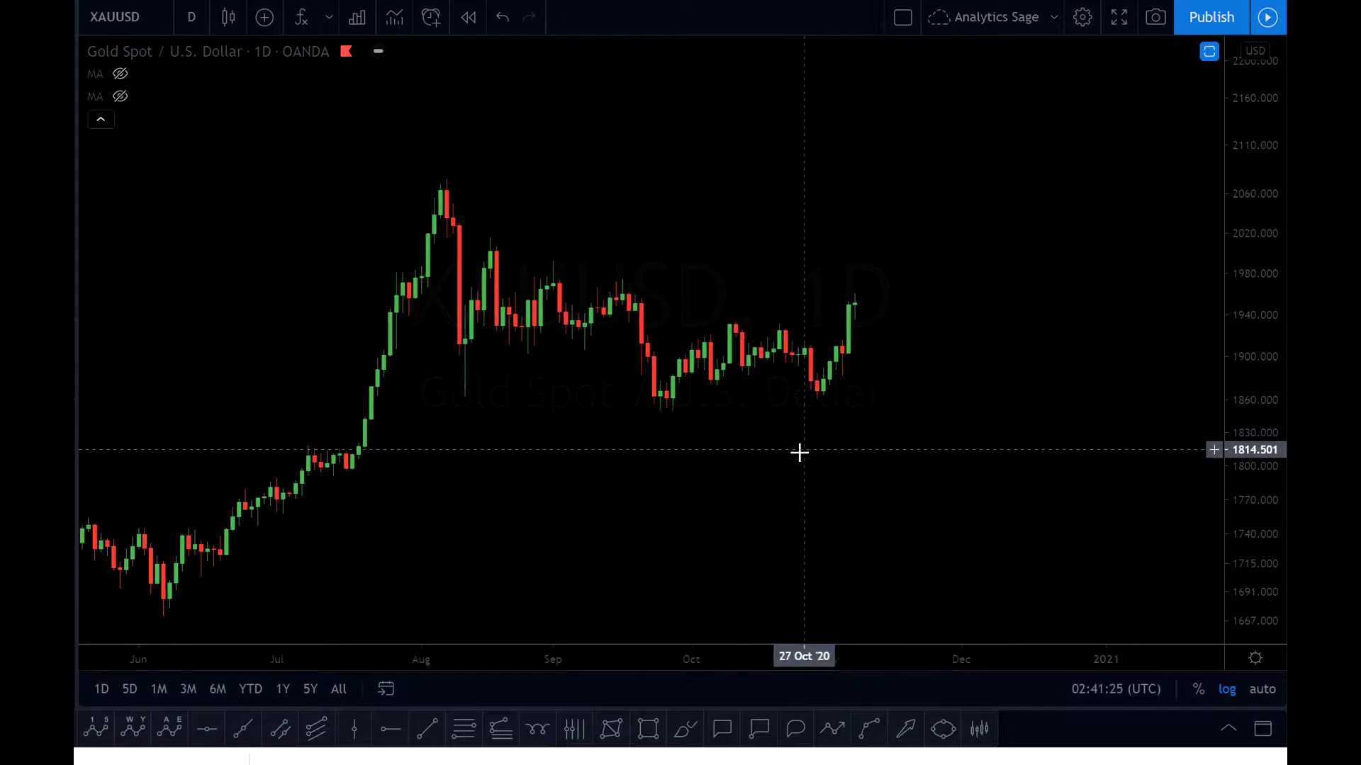
pyautogui.moveTo(1272, 538); pyautogui.dragTo(1255, 333)
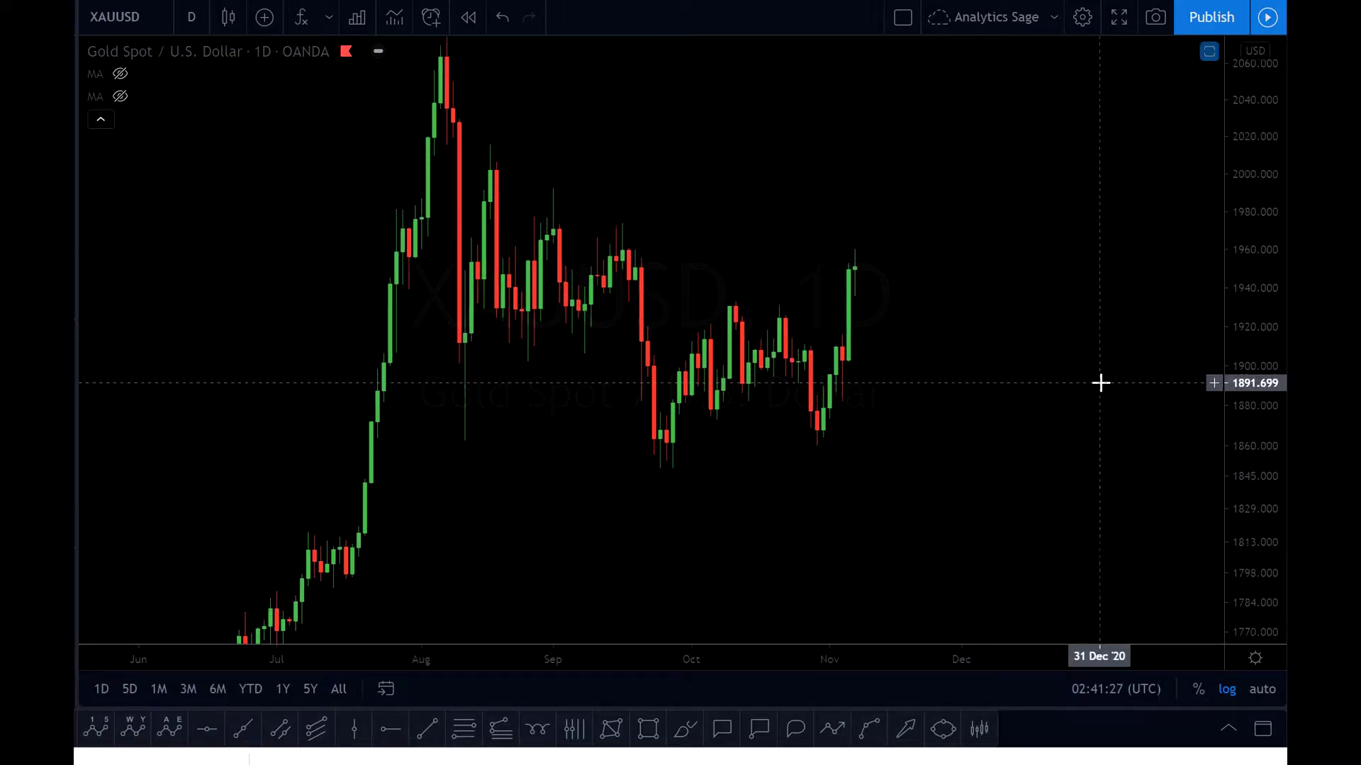
pyautogui.moveTo(1269, 225); pyautogui.dragTo(1265, 290)
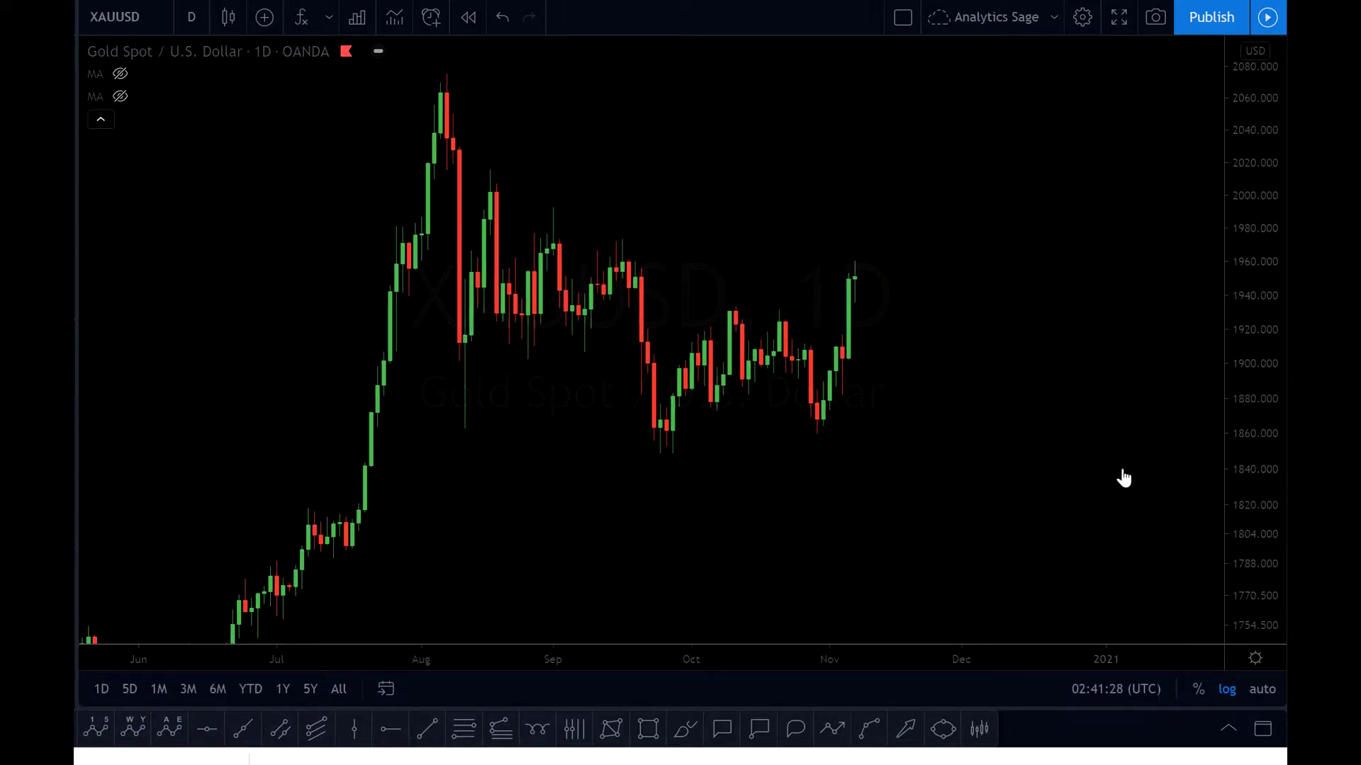
# Draw a zigzag path from the early August high to the August low, mid-September high and late September low.
pyautogui.click(845, 739)
pyautogui.click(440, 72)
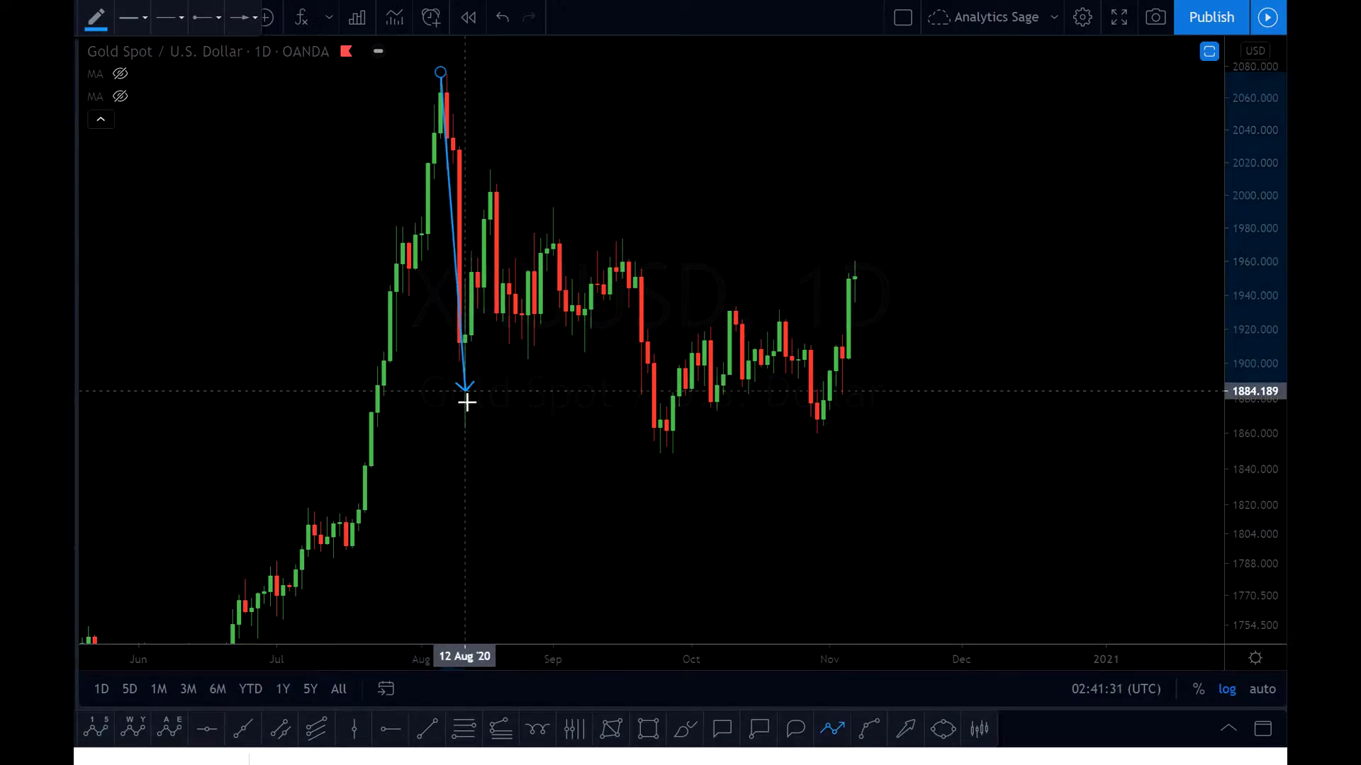
pyautogui.click(629, 242)
pyautogui.doubleClick(661, 459)
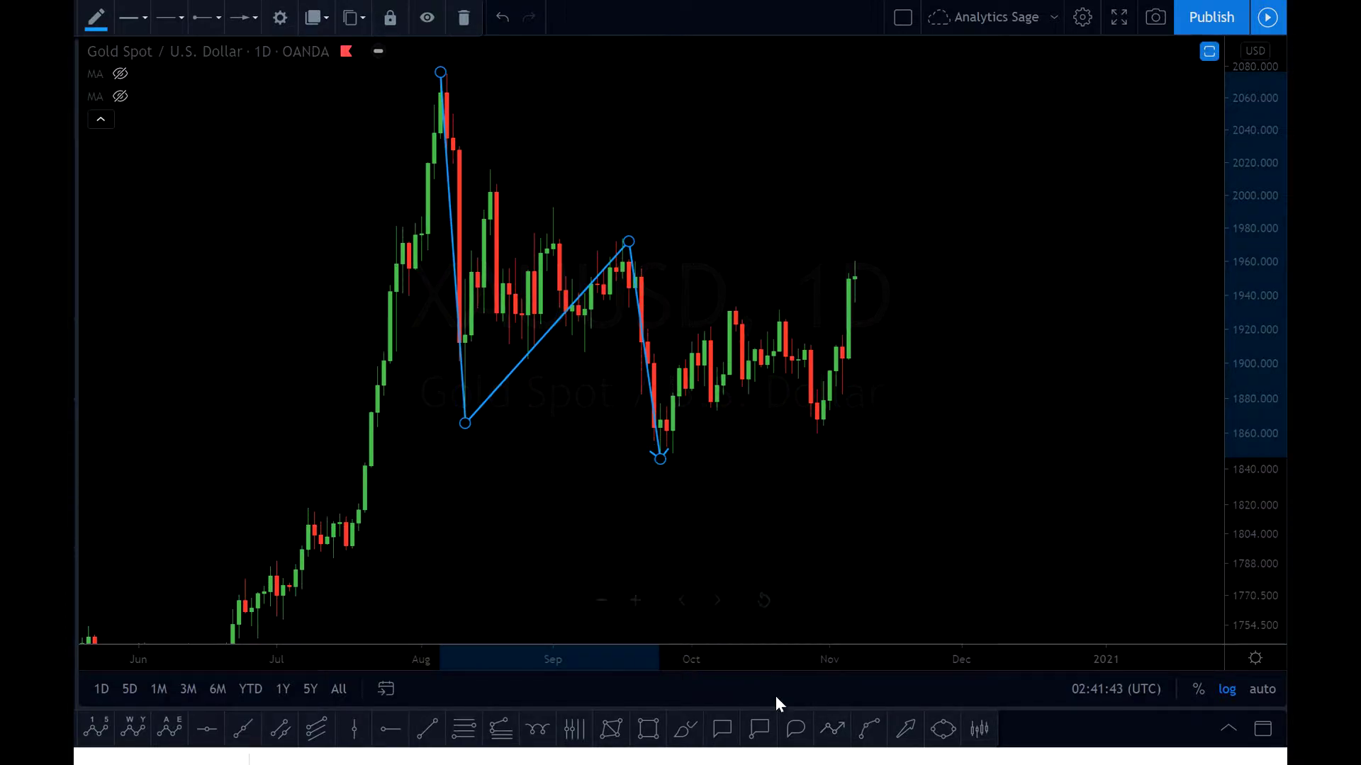
# Trace a trial path from the late September low through the October and November swings to about 1909 on 20 November, and discard it.
pyautogui.click(833, 728)
pyautogui.click(653, 457)
pyautogui.click(723, 303)
pyautogui.click(836, 439)
pyautogui.click(855, 268)
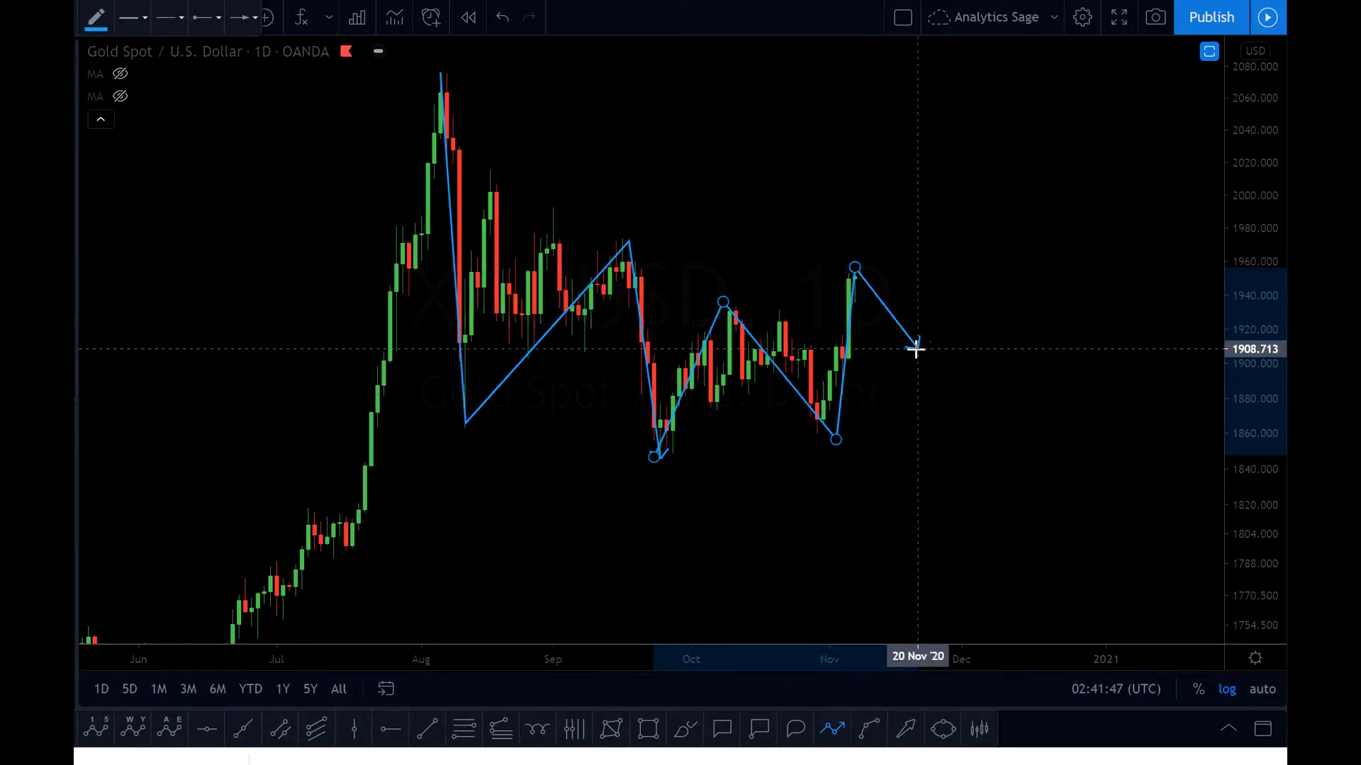
pyautogui.click(917, 348)
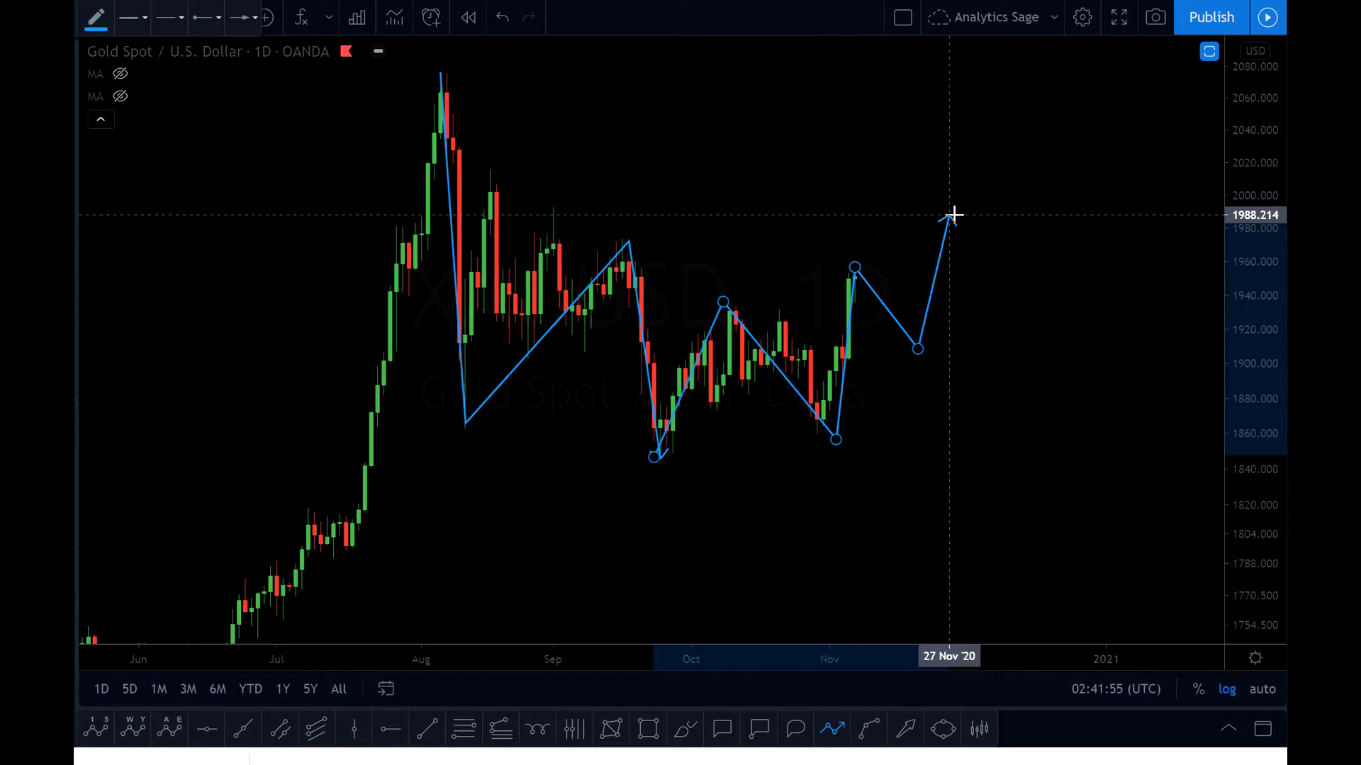
pyautogui.press('Escape')
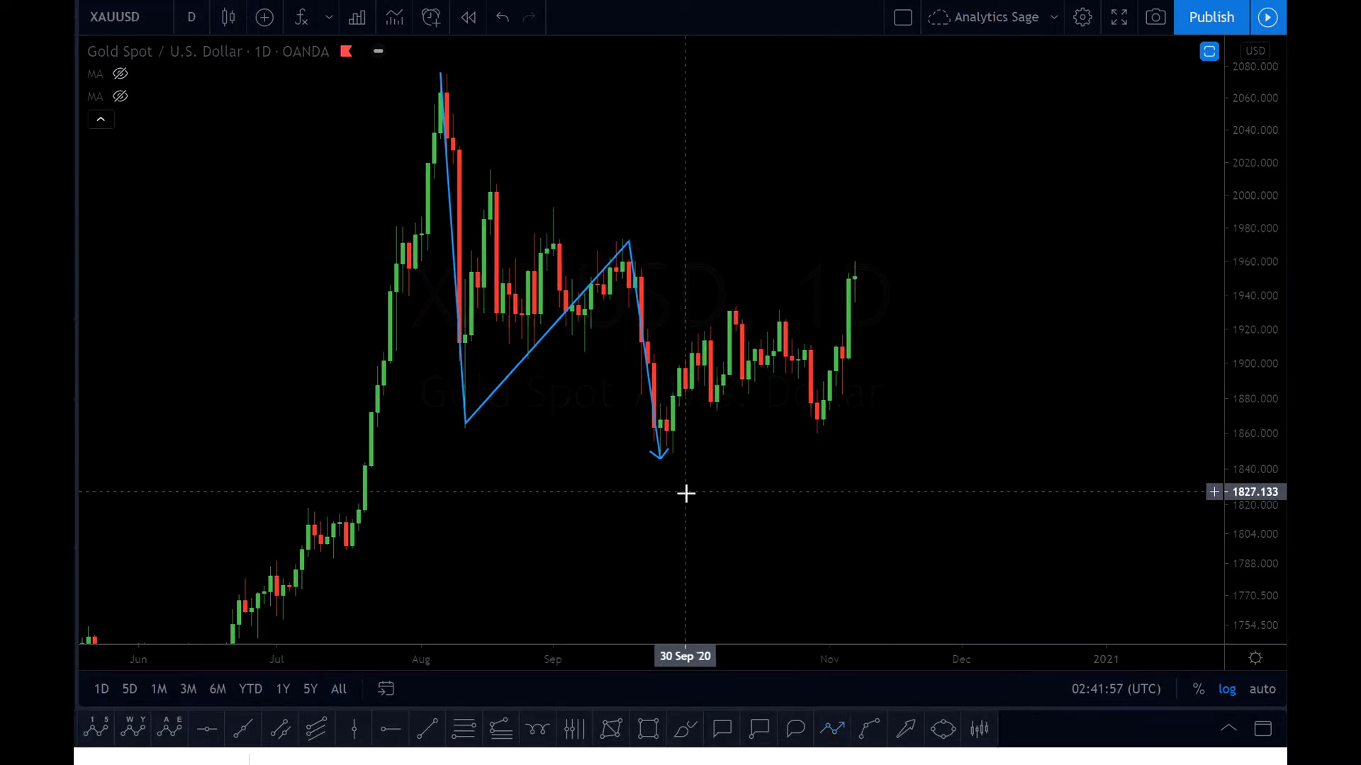
# Trace a trial path from the August high to the late September low and up to a mid-November peak, and discard it.
pyautogui.scroll(2, 686, 492)
pyautogui.moveTo(583, 511); pyautogui.dragTo(669, 539)
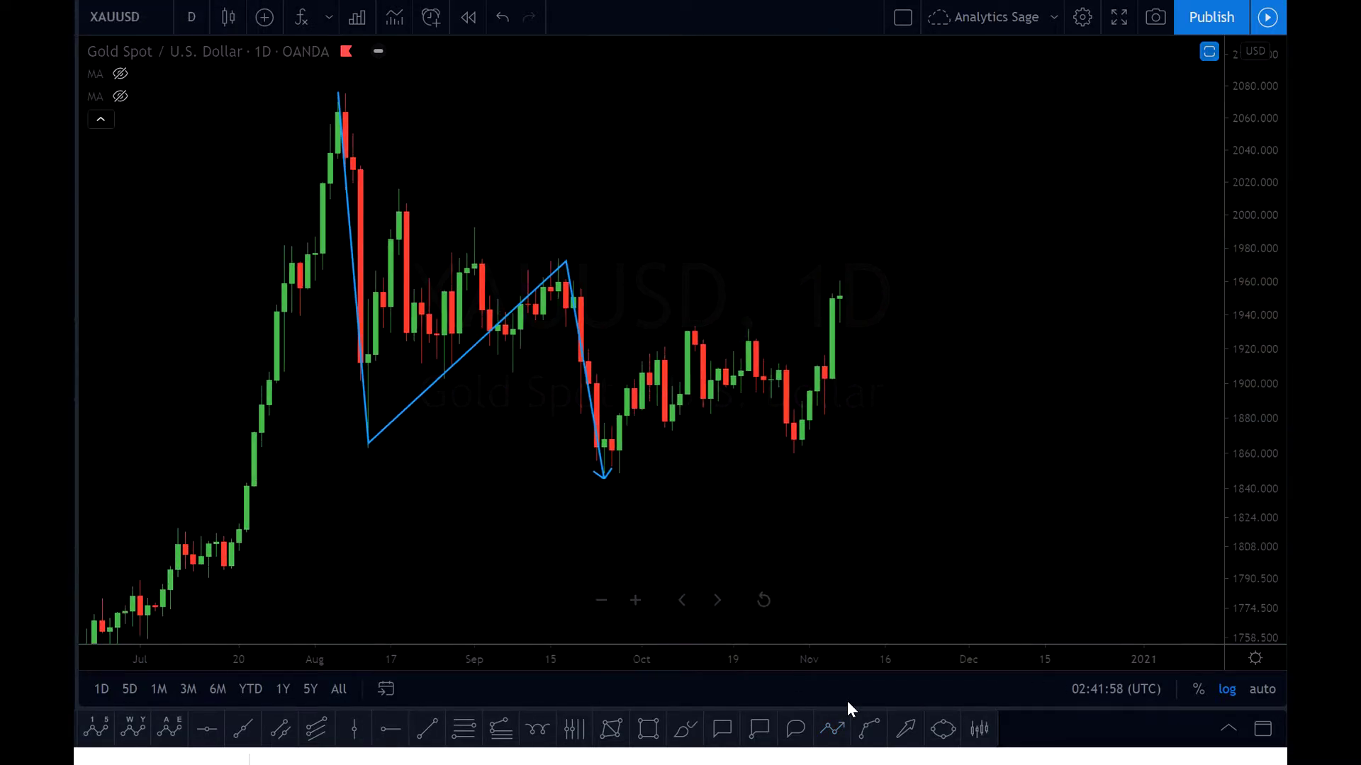
pyautogui.click(836, 741)
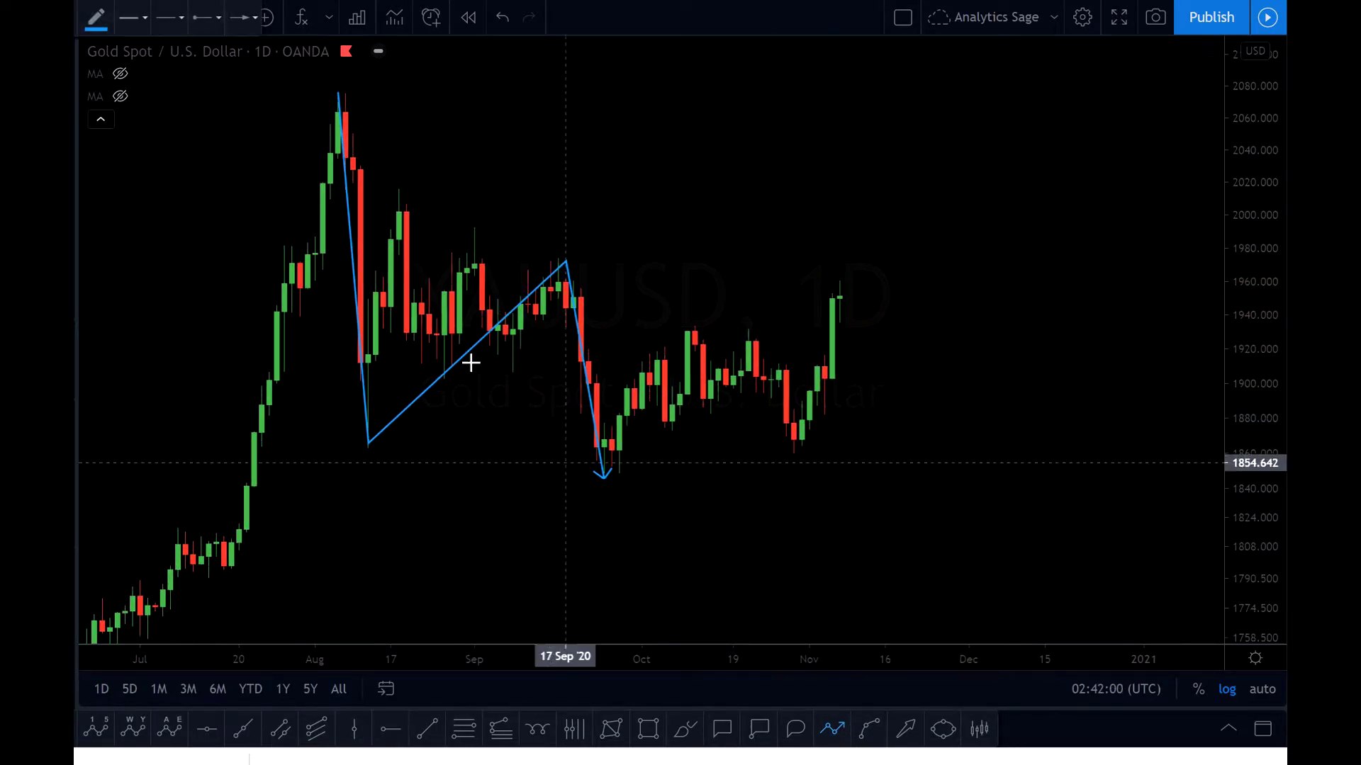
pyautogui.click(346, 97)
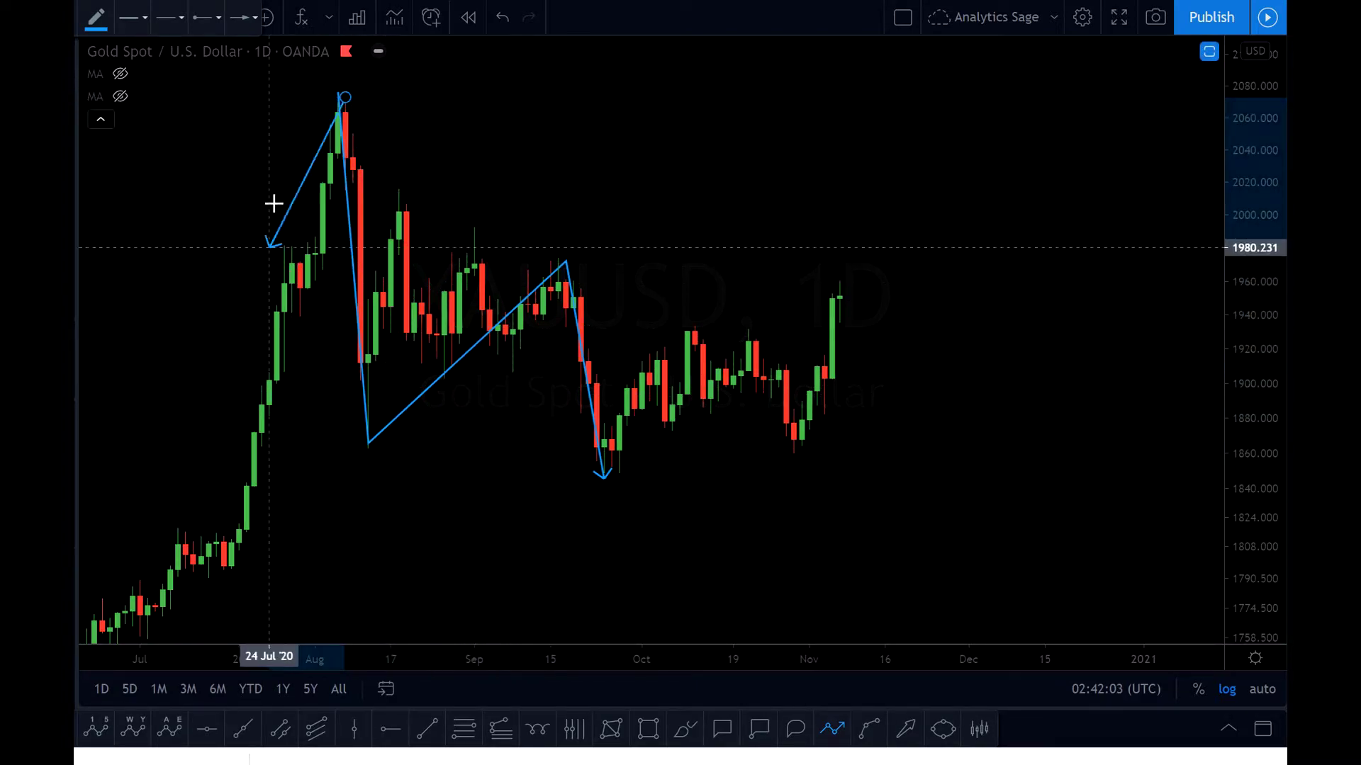
pyautogui.click(611, 495)
pyautogui.click(877, 207)
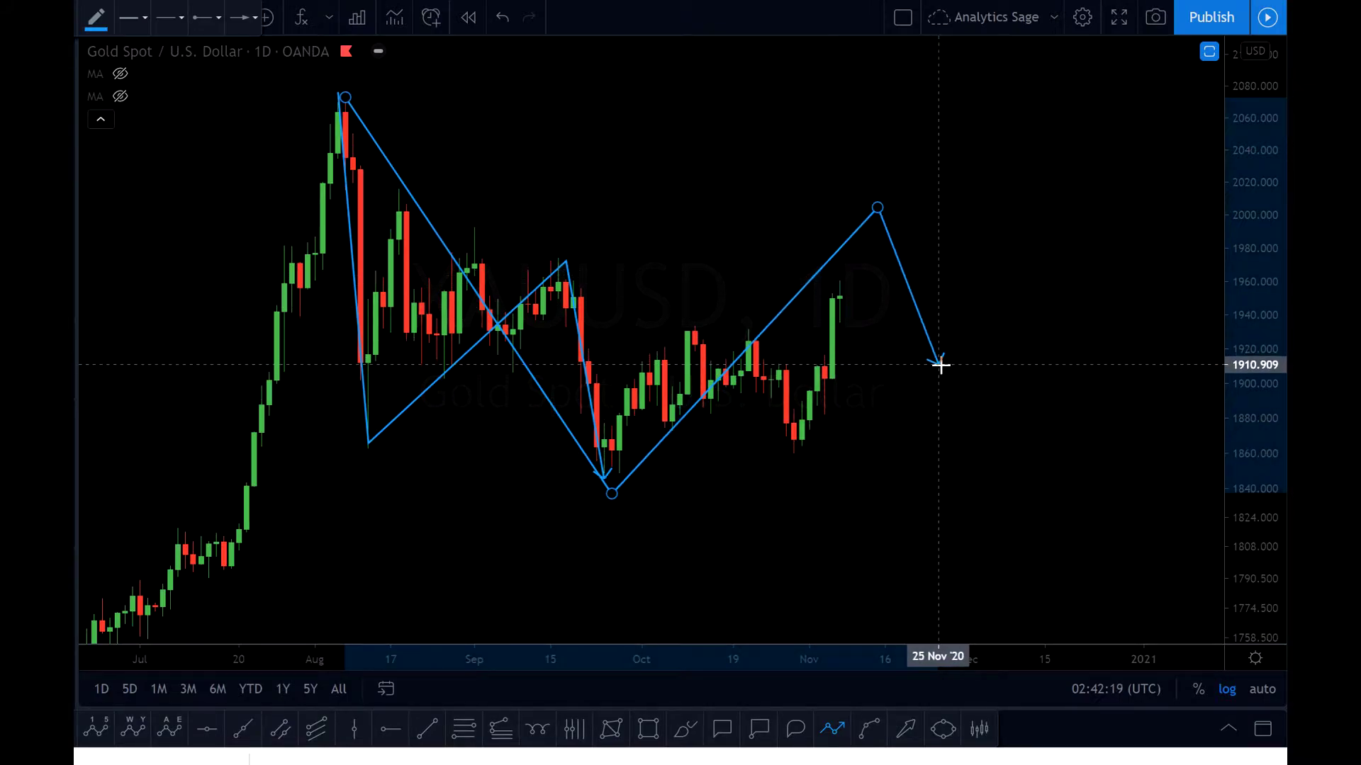
pyautogui.press('Escape')
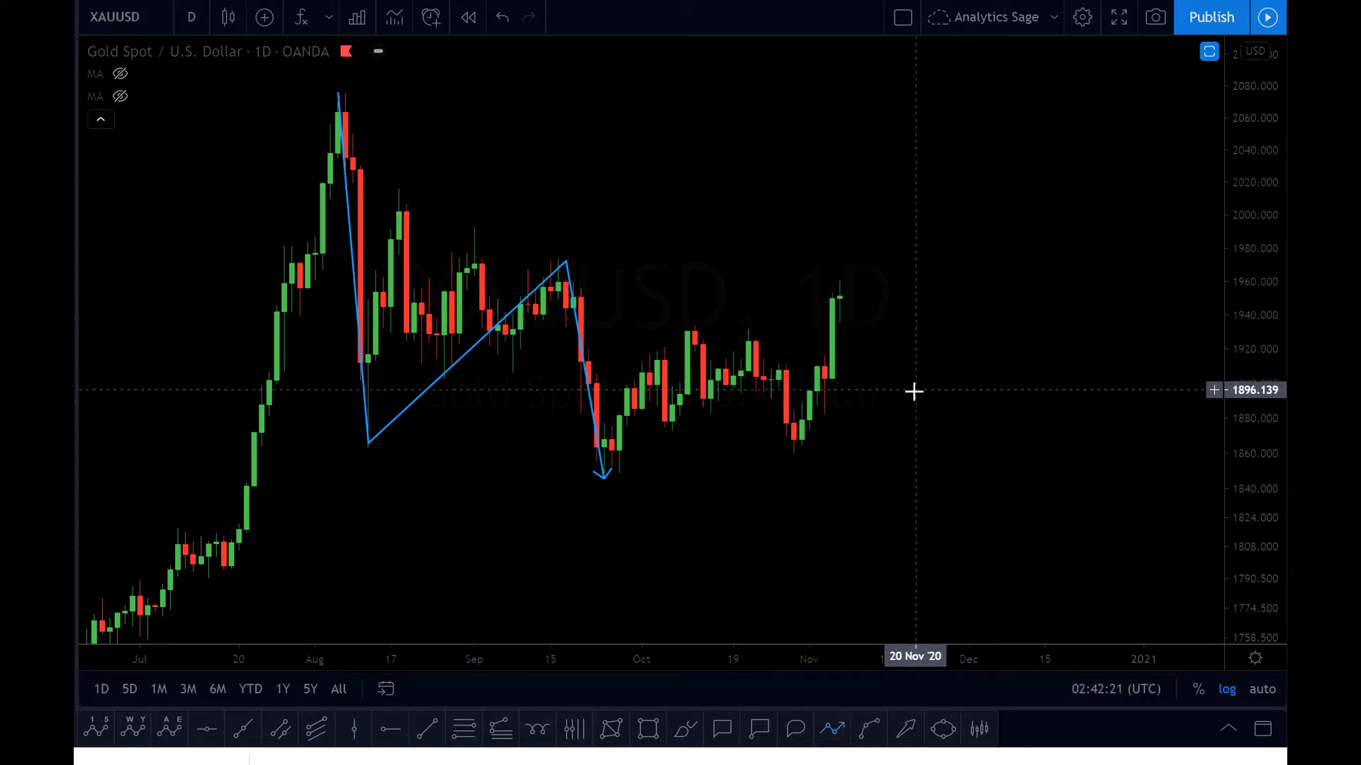
# Delete the August-to-September zigzag path and show the hidden drawings again.
pyautogui.click(561, 276)
pyautogui.press('Delete')
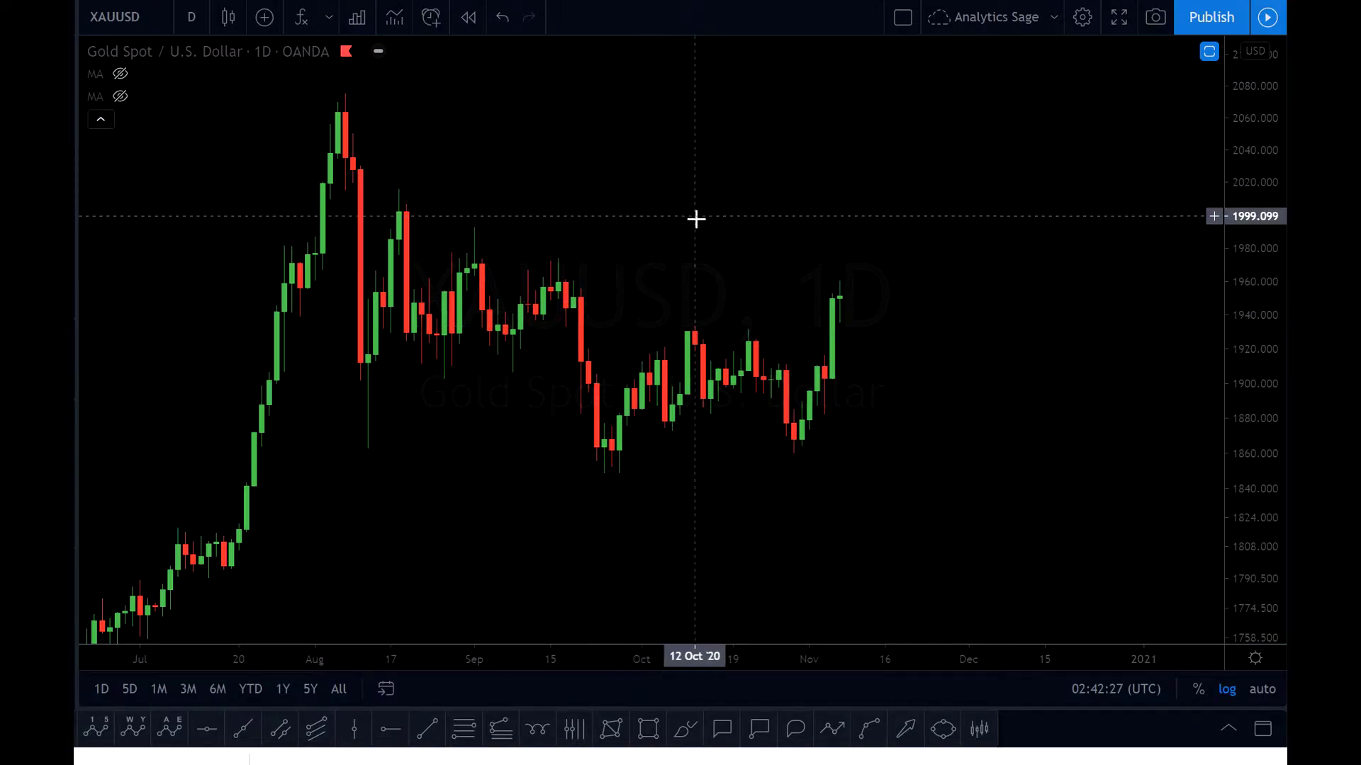
pyautogui.moveTo(598, 159); pyautogui.dragTo(575, 214)
pyautogui.scroll(2, 577, 217)
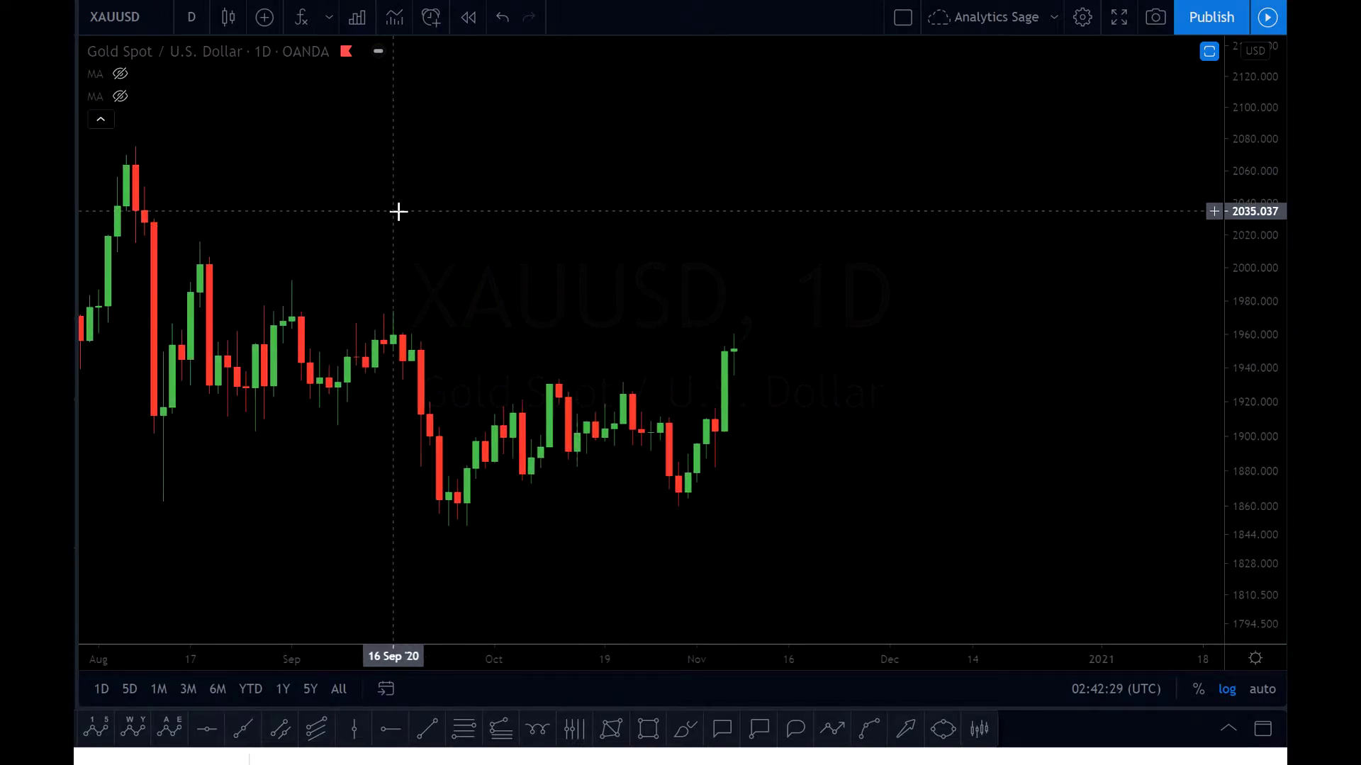
pyautogui.moveTo(398, 211); pyautogui.dragTo(483, 211)
pyautogui.hotkey('ctrl', 'alt', 'h')
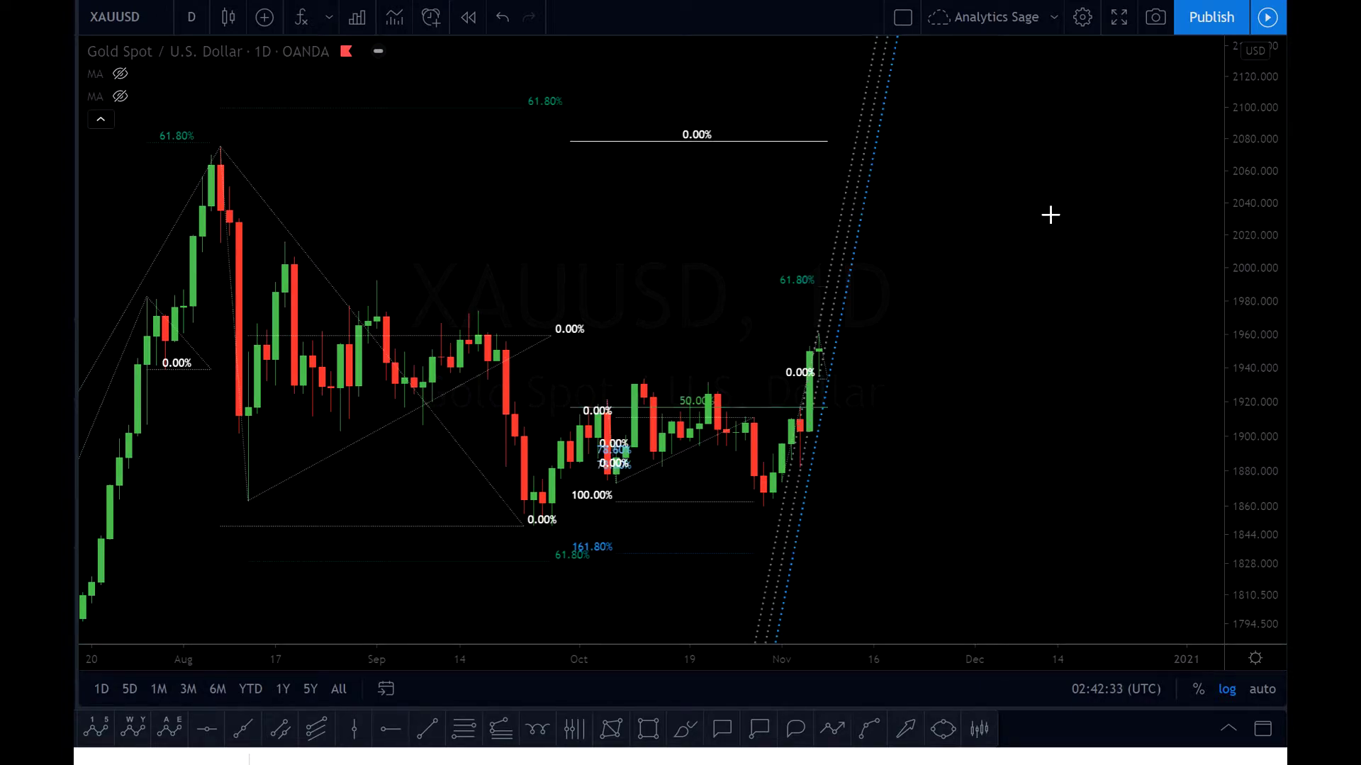
# Switch the chart to the 4 hours interval and frame the price move from July to November.
pyautogui.scroll(-3, 692, 262)
pyautogui.click(206, 20)
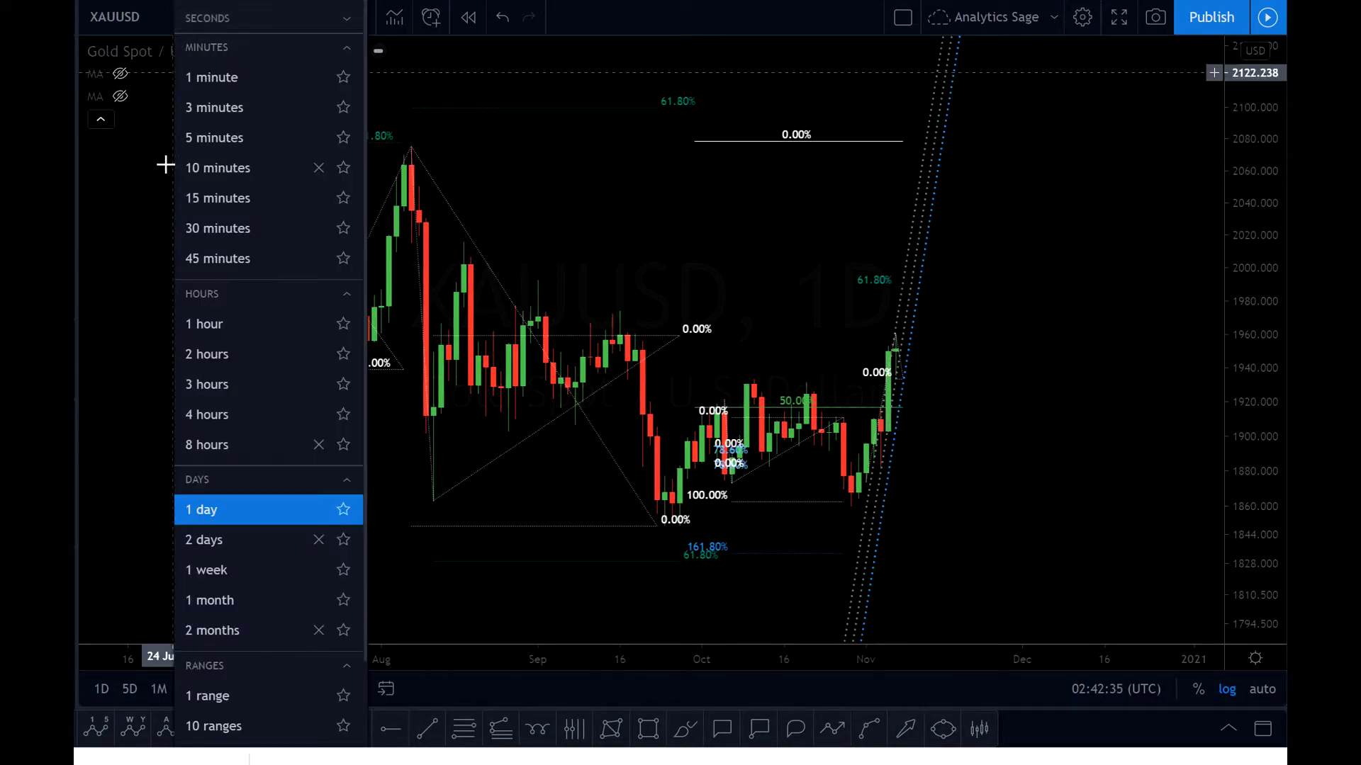
pyautogui.click(203, 423)
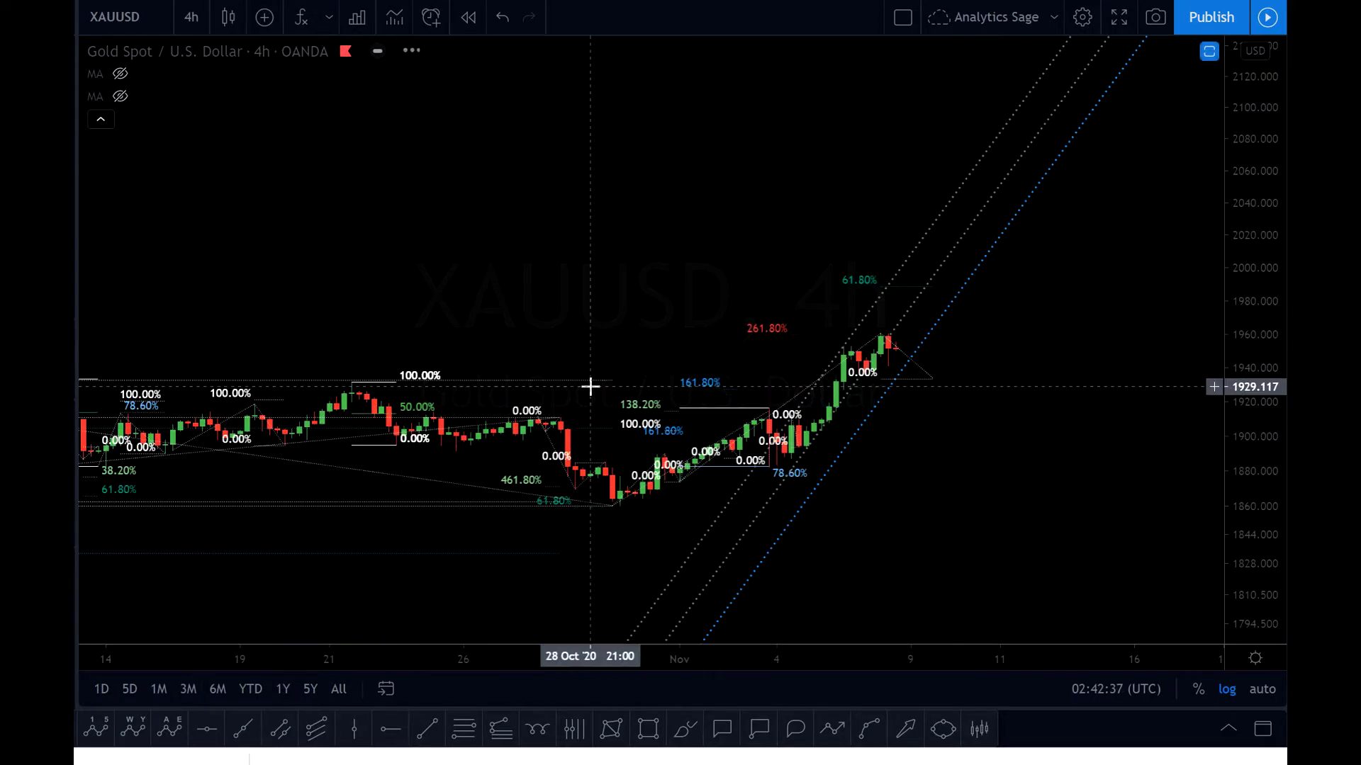
pyautogui.scroll(3, 624, 333)
pyautogui.scroll(-3, 649, 316)
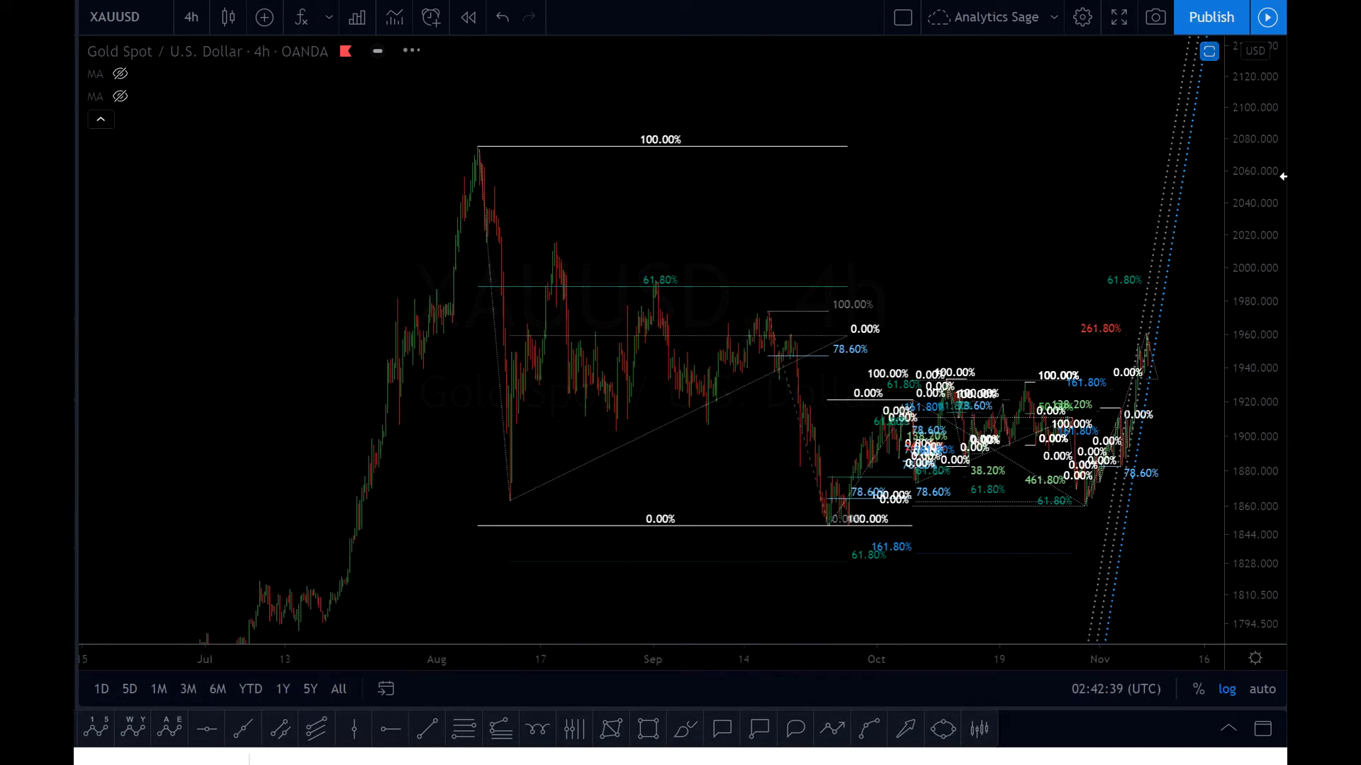
pyautogui.moveTo(1266, 164); pyautogui.dragTo(1267, 192)
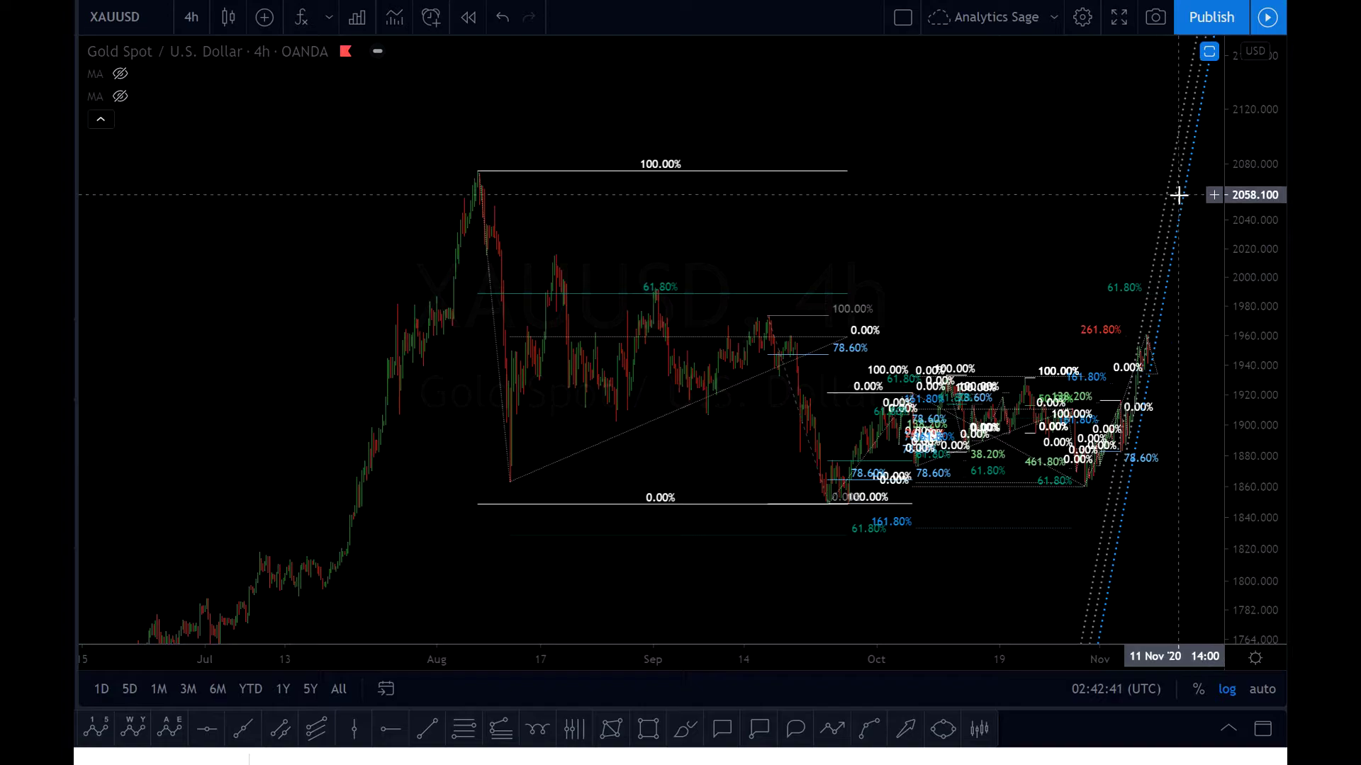
# Trace a trial path from the August high to the late September low and up to the 61.80% retracement level, and discard it.
pyautogui.moveTo(957, 213); pyautogui.dragTo(876, 213)
pyautogui.click(833, 729)
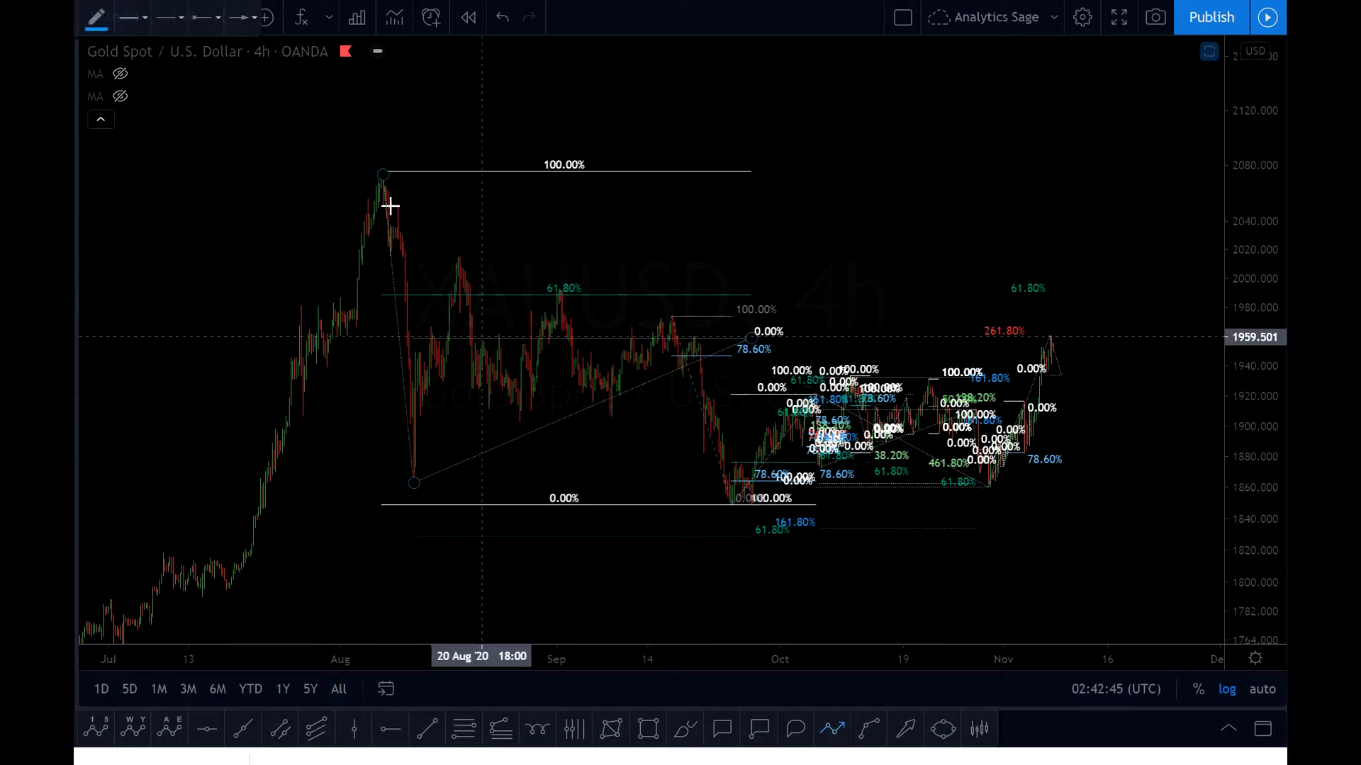
pyautogui.click(375, 171)
pyautogui.click(720, 505)
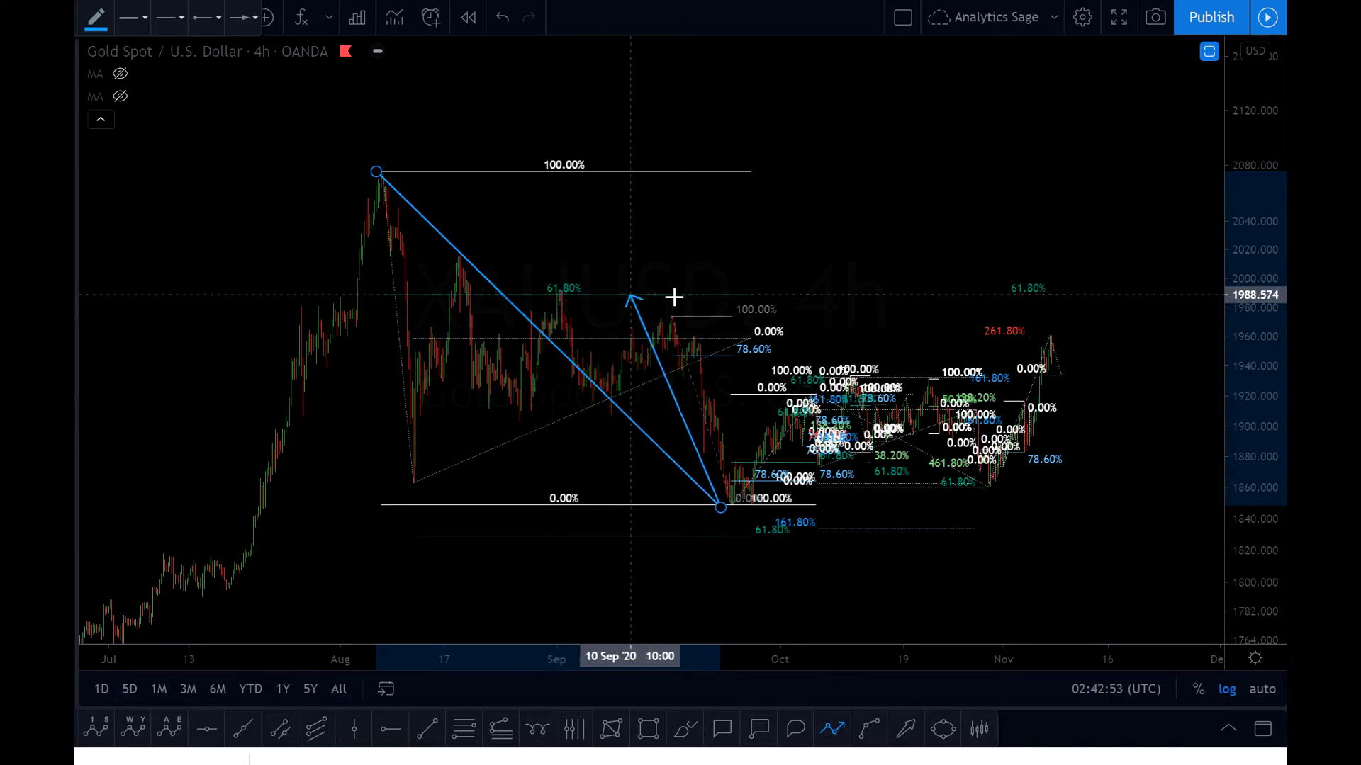
pyautogui.click(889, 296)
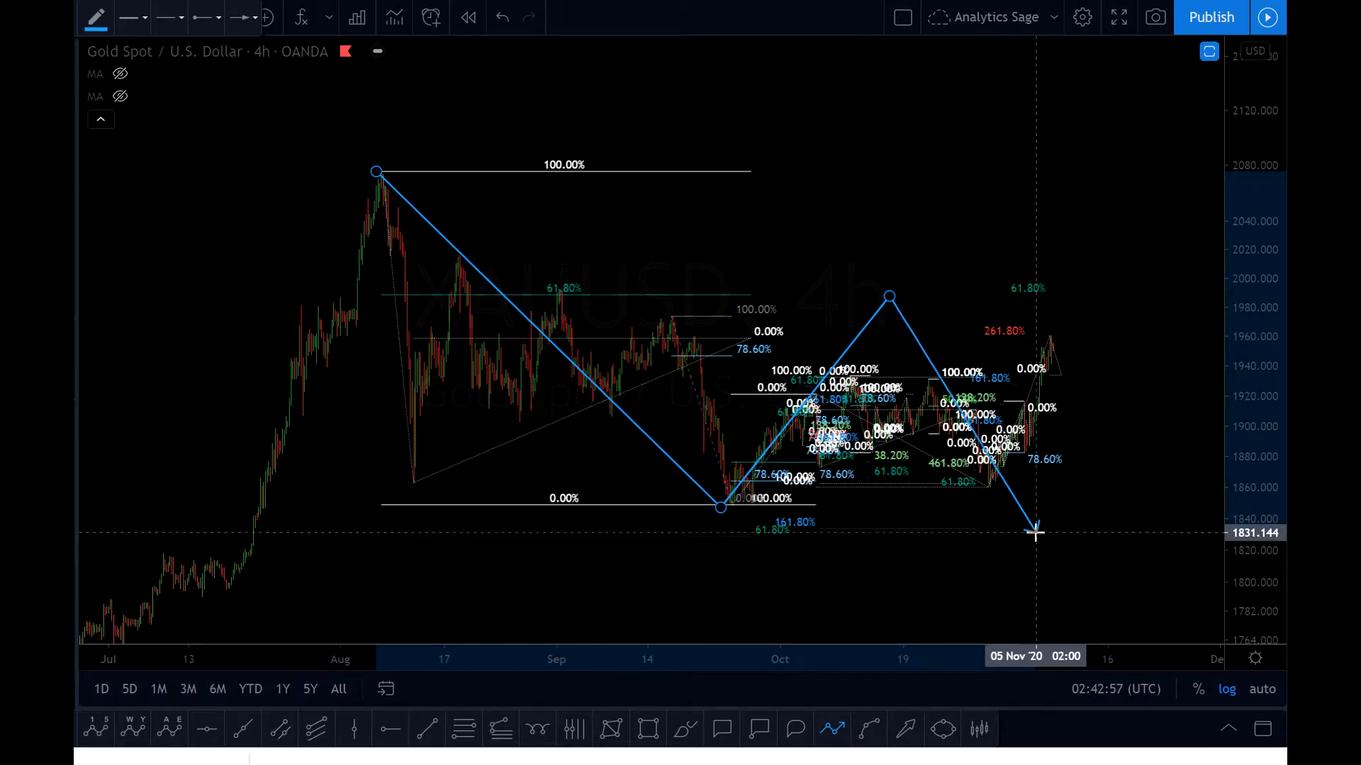
pyautogui.press('Escape')
# Examine the 4-hour price structure and its Fibonacci levels from late September to early November.
pyautogui.moveTo(1240, 593); pyautogui.dragTo(1239, 304)
pyautogui.scroll(10, 1048, 368)
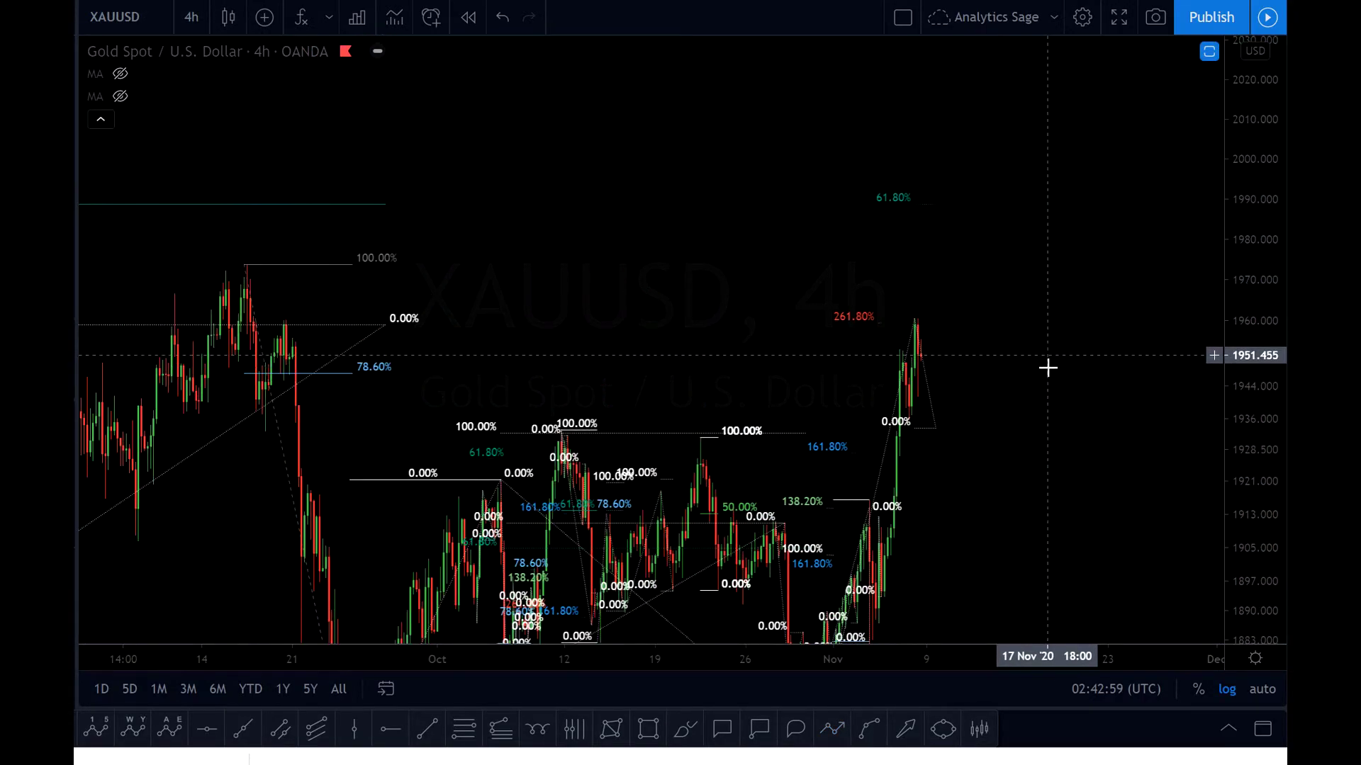
pyautogui.moveTo(996, 538); pyautogui.dragTo(1114, 241)
pyautogui.scroll(1, 1036, 341)
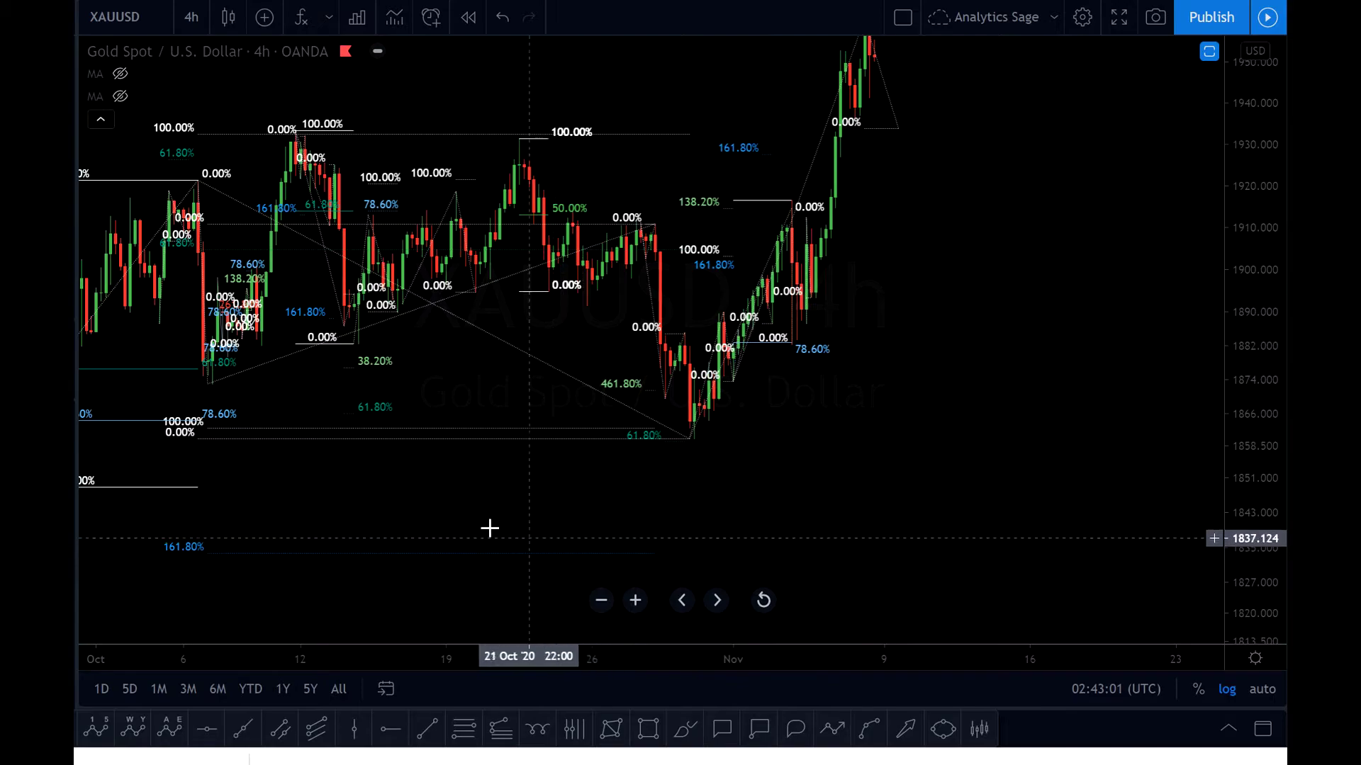
pyautogui.moveTo(519, 535); pyautogui.dragTo(993, 501)
pyautogui.moveTo(1265, 211); pyautogui.dragTo(1258, 316)
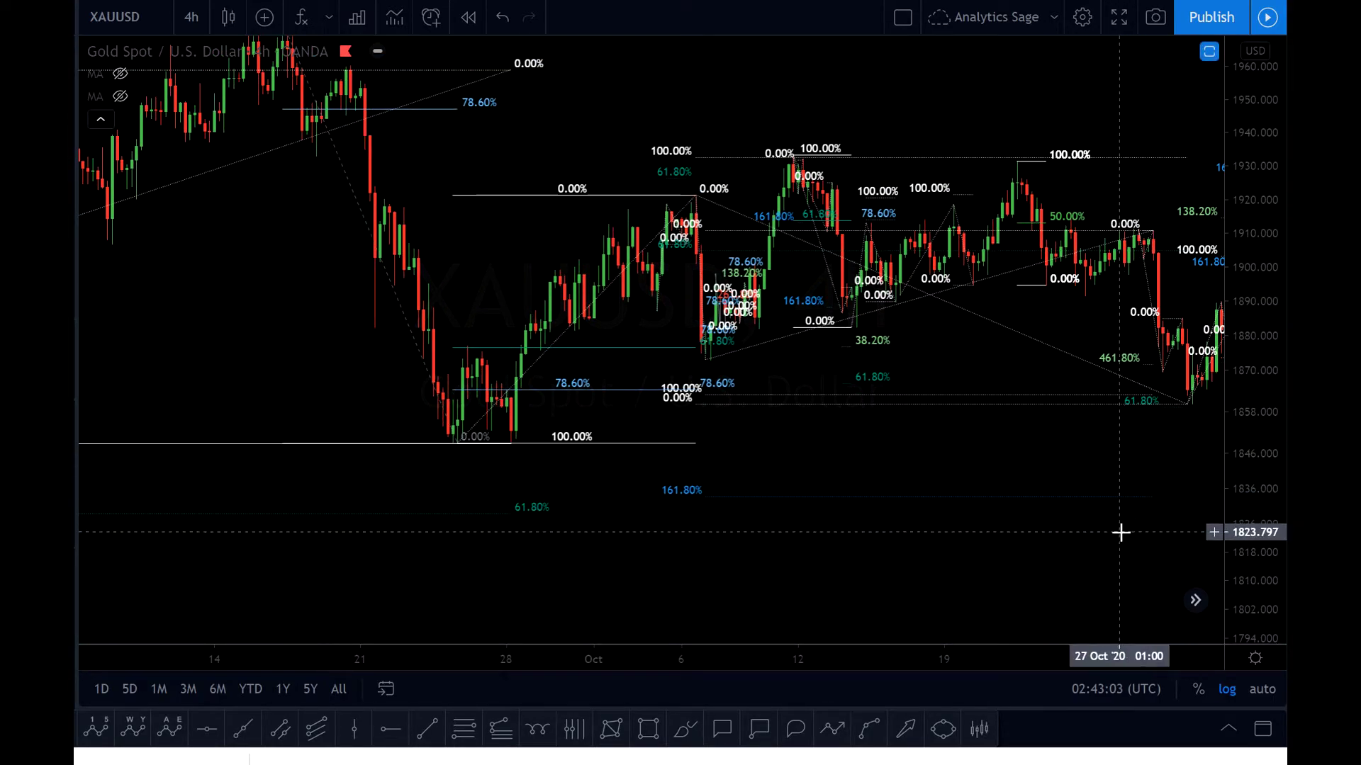
# Trace a trial zigzag path from the late September low through the October swings and up to about 1968, and discard it.
pyautogui.moveTo(1120, 532); pyautogui.dragTo(926, 584)
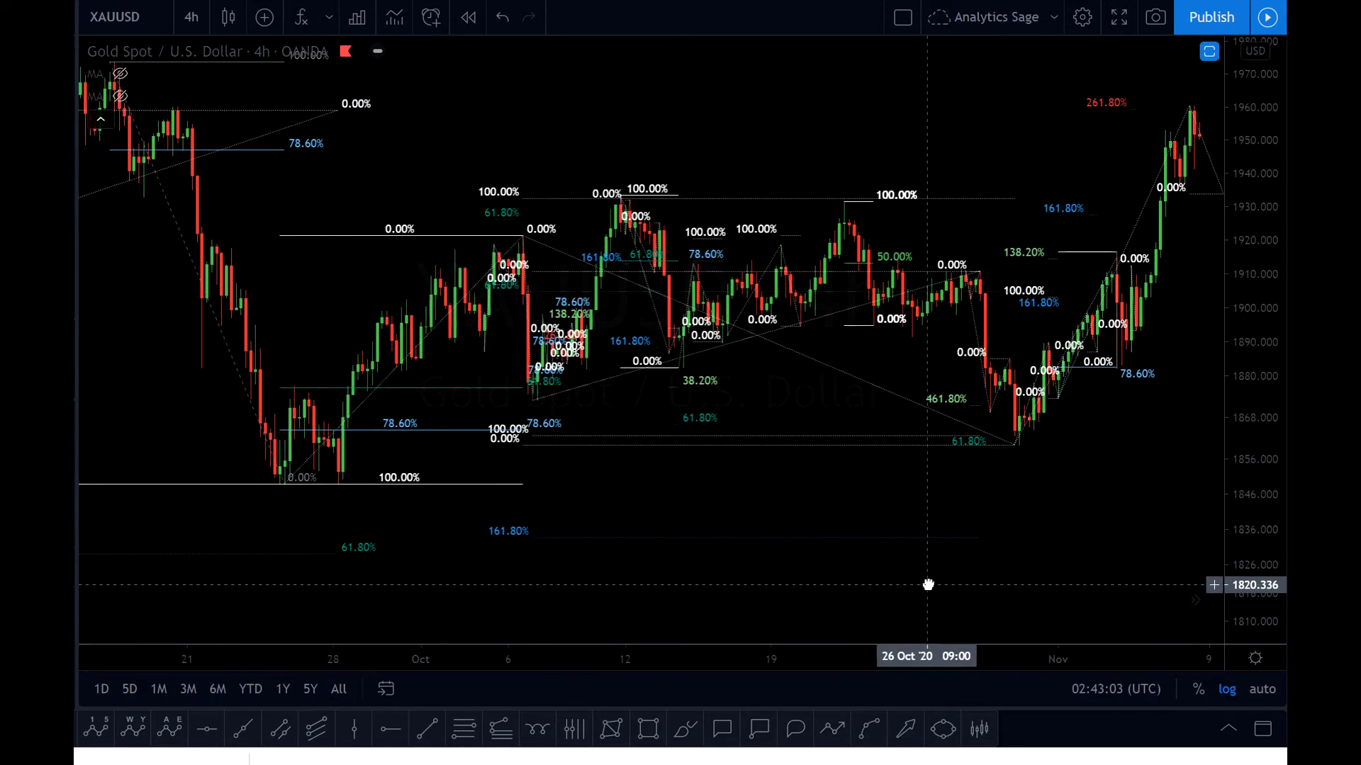
pyautogui.click(832, 729)
pyautogui.click(279, 486)
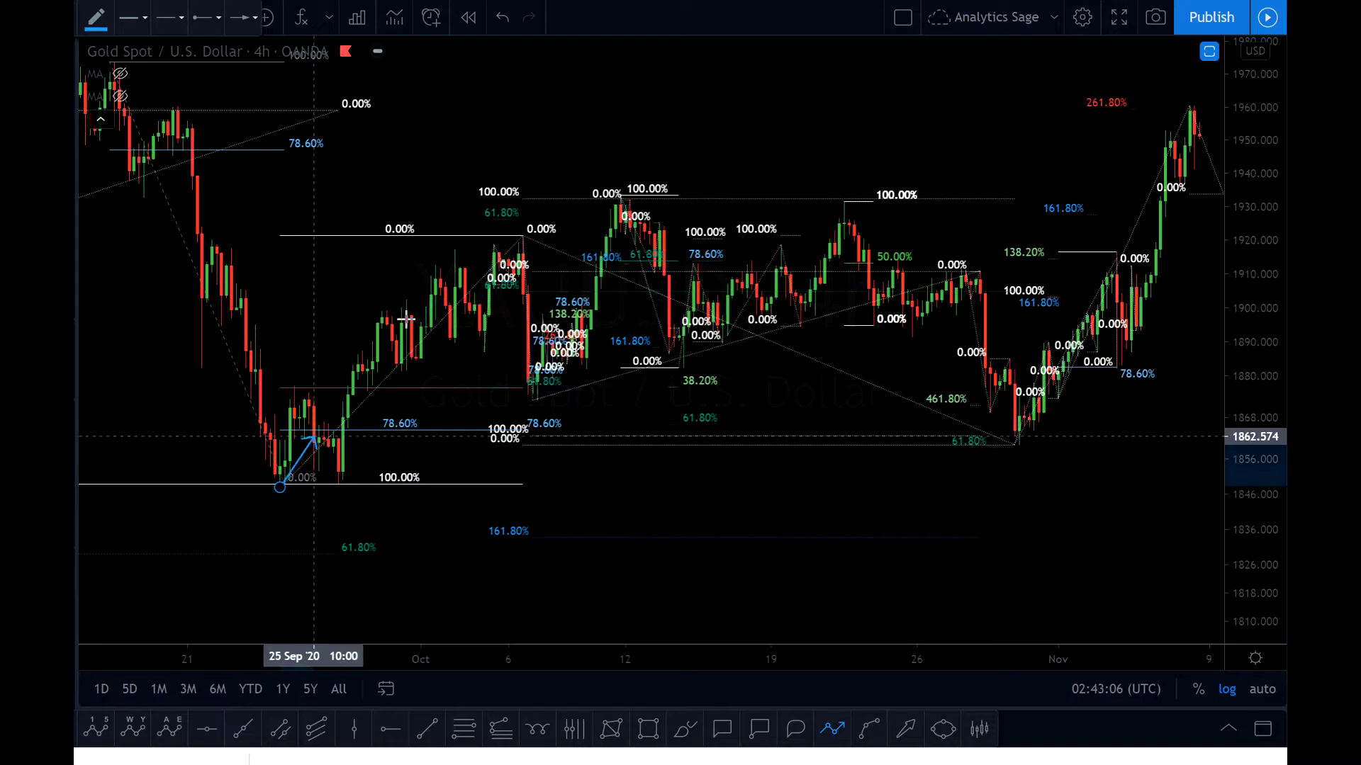
pyautogui.click(495, 192)
pyautogui.click(537, 397)
pyautogui.click(888, 214)
pyautogui.click(1004, 442)
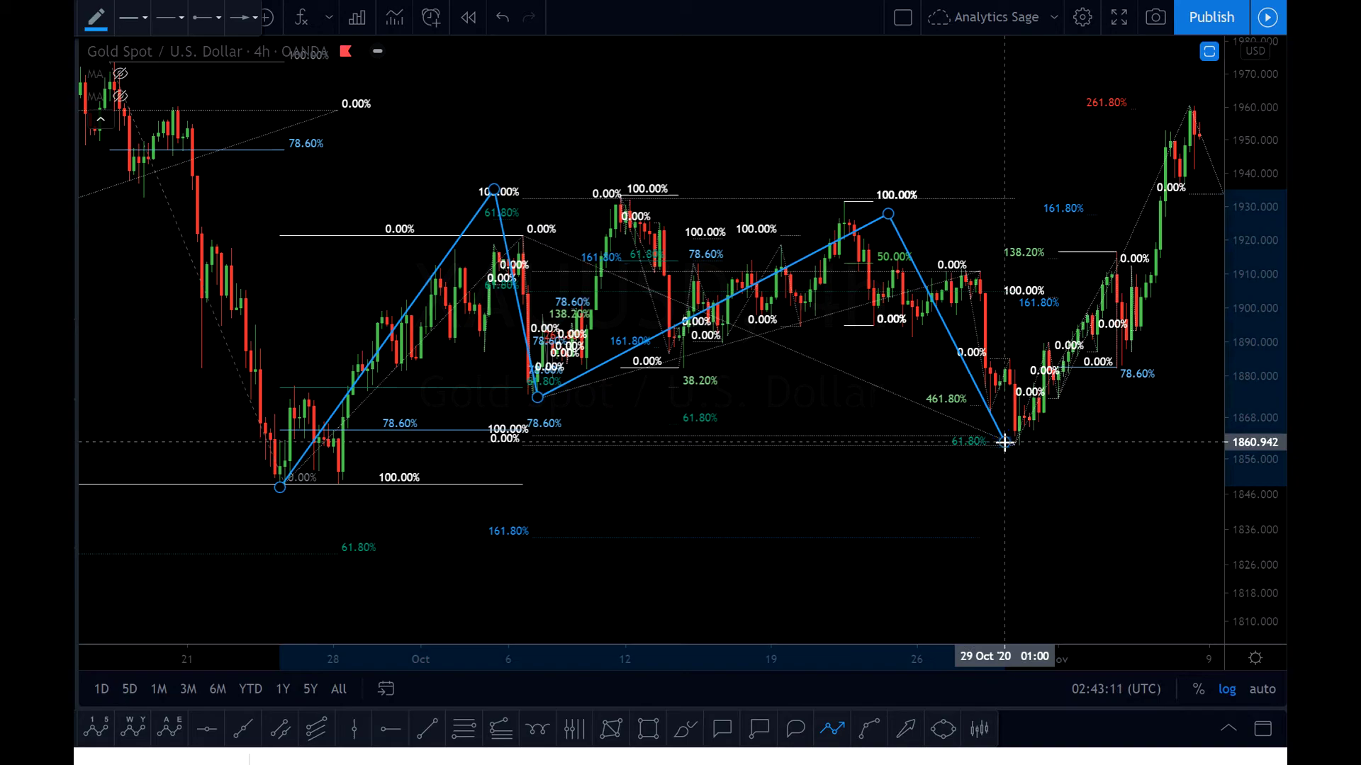
pyautogui.click(1174, 83)
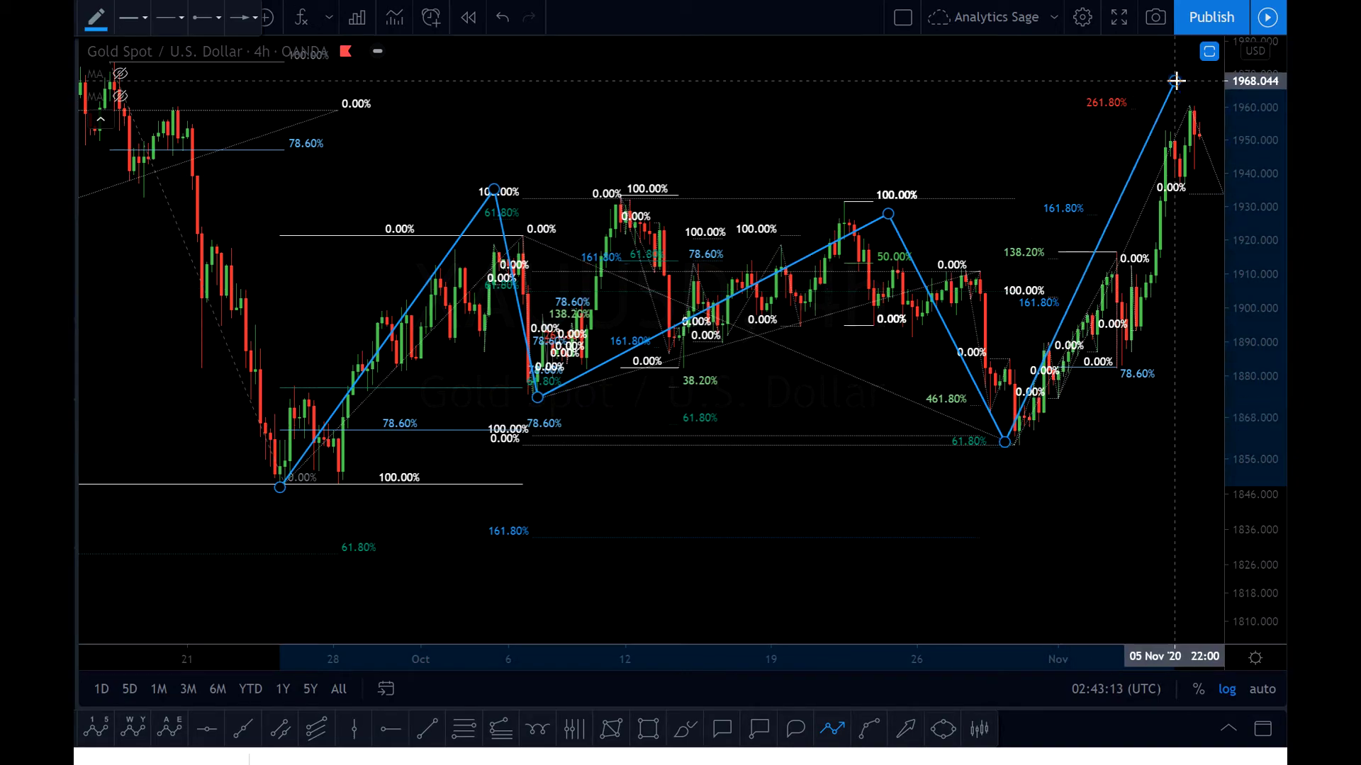
pyautogui.moveTo(882, 110); pyautogui.dragTo(492, 258)
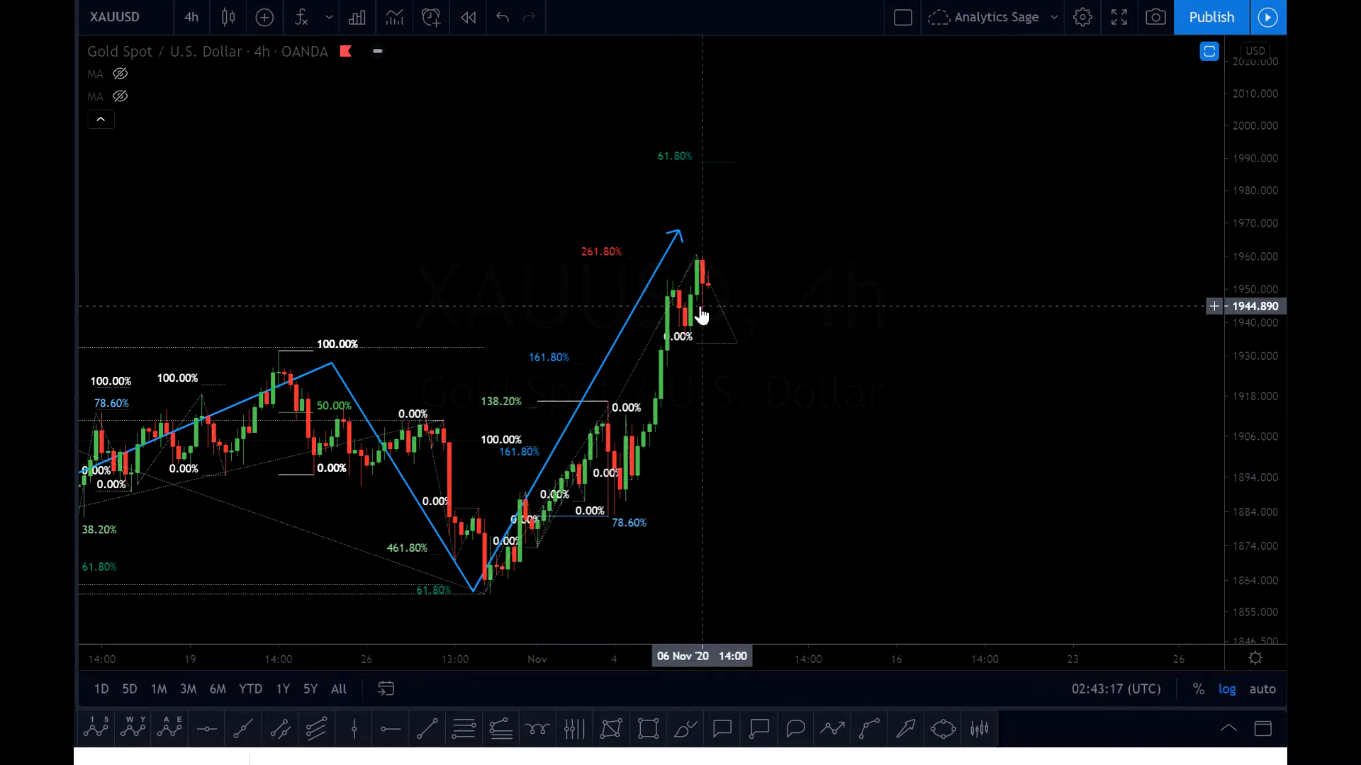
pyautogui.scroll(-3, 795, 313)
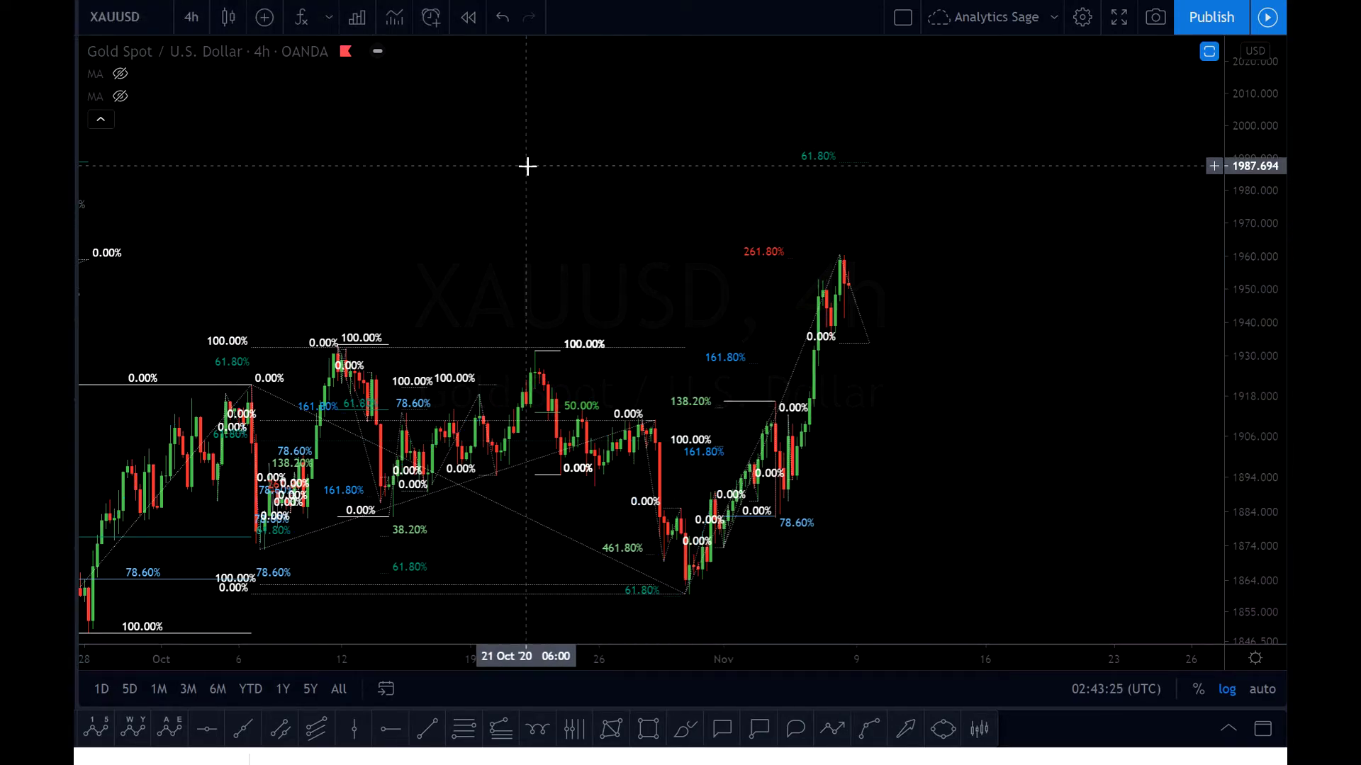
# Hide the Fibonacci drawings and display the wave-count labels, channels and target zones instead.
pyautogui.hotkey('ctrl', 'alt', 'h')
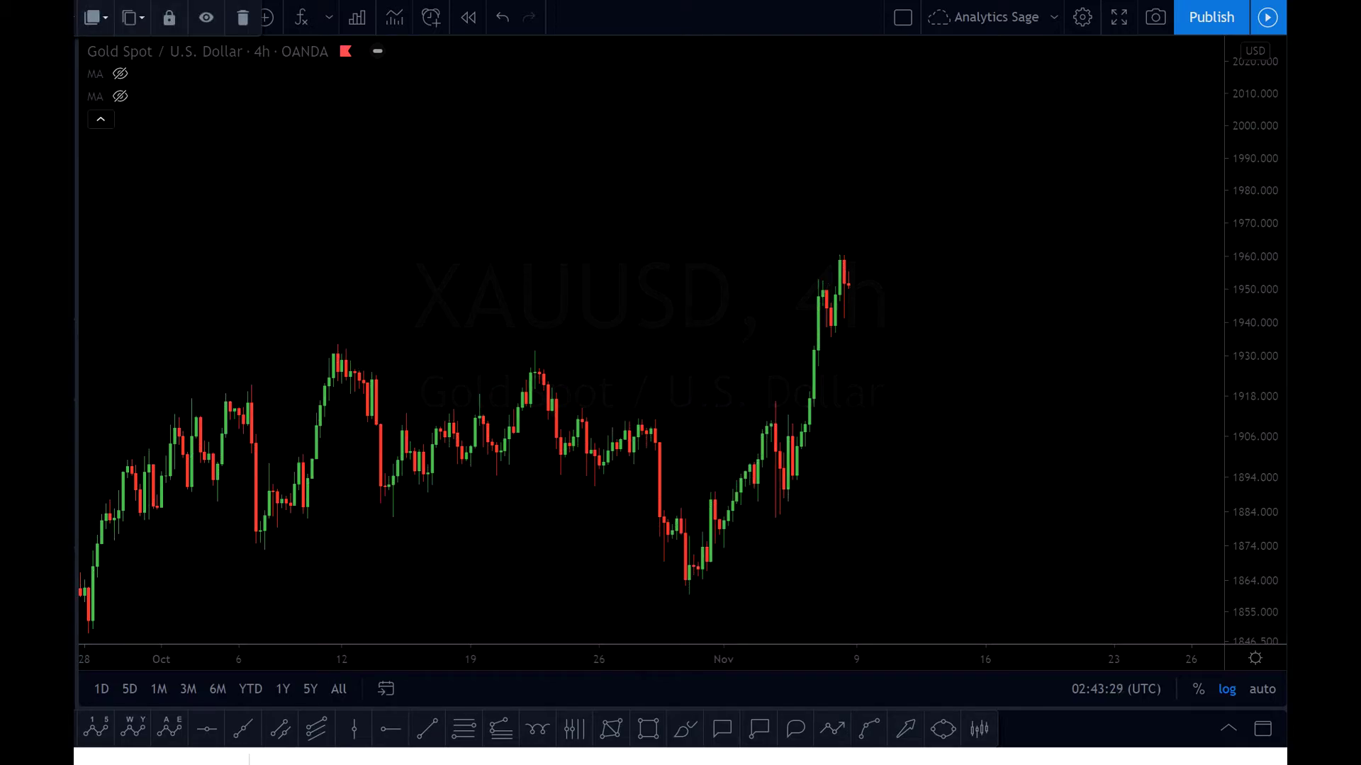
pyautogui.hotkey('ctrl', 'alt', 'h')
pyautogui.hotkey('ctrl', 'alt', 'h')
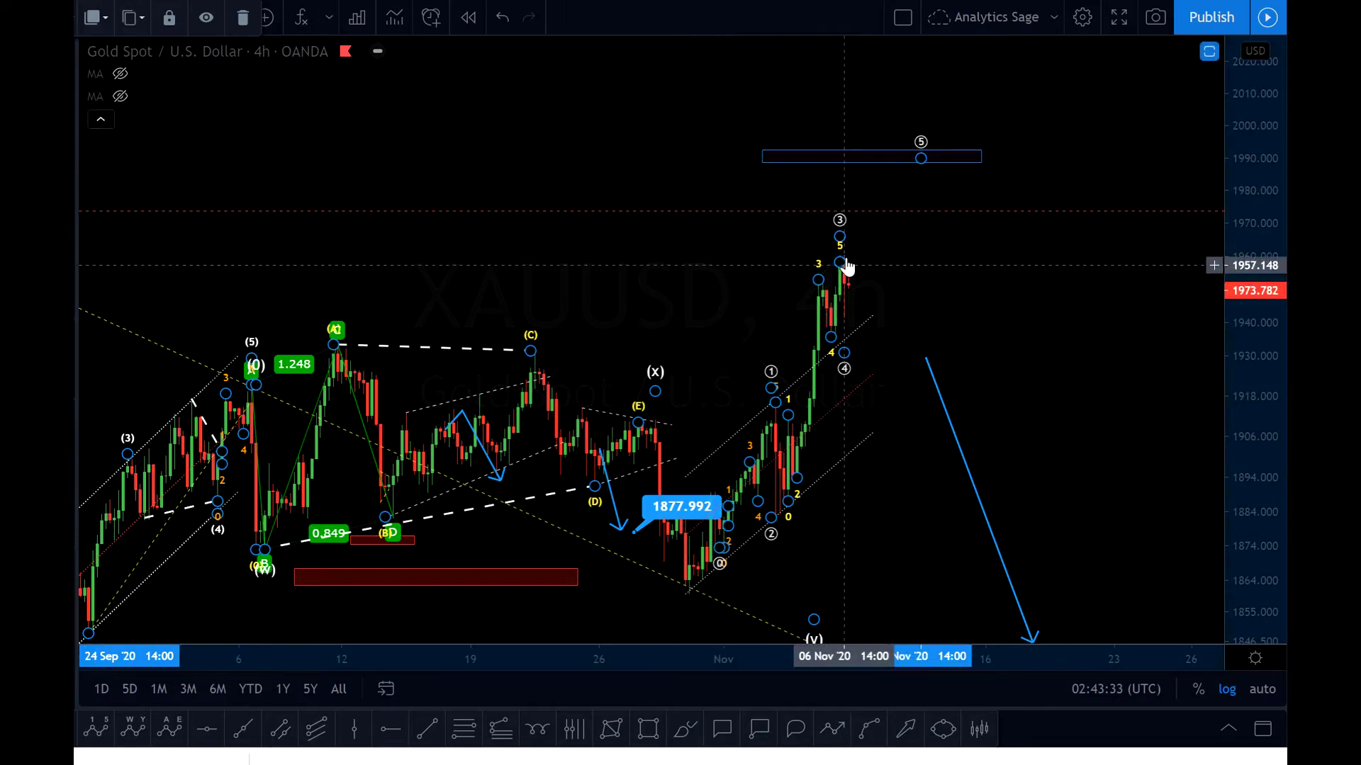
# Place a price label at 1991.763 at the end of the wave 5 target zone.
pyautogui.scroll(2, 969, 316)
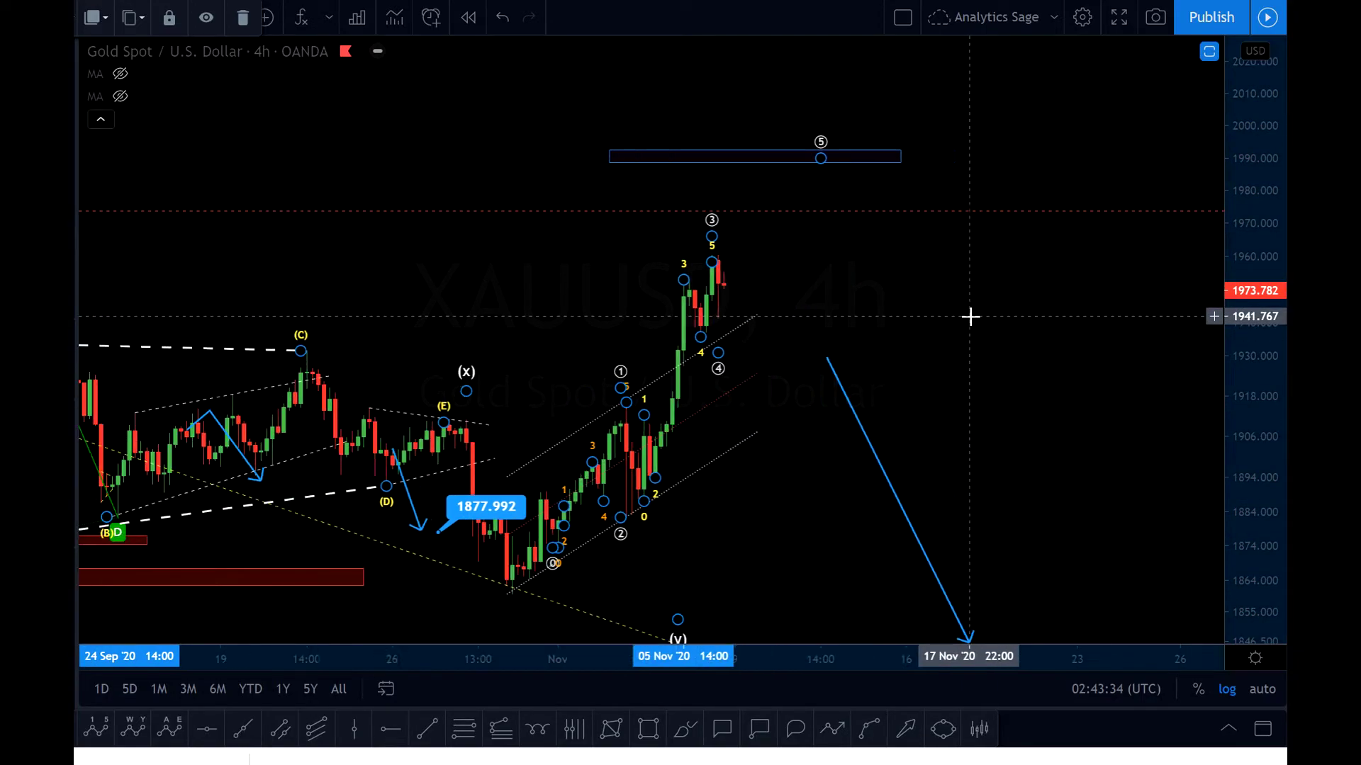
pyautogui.click(757, 733)
pyautogui.click(912, 152)
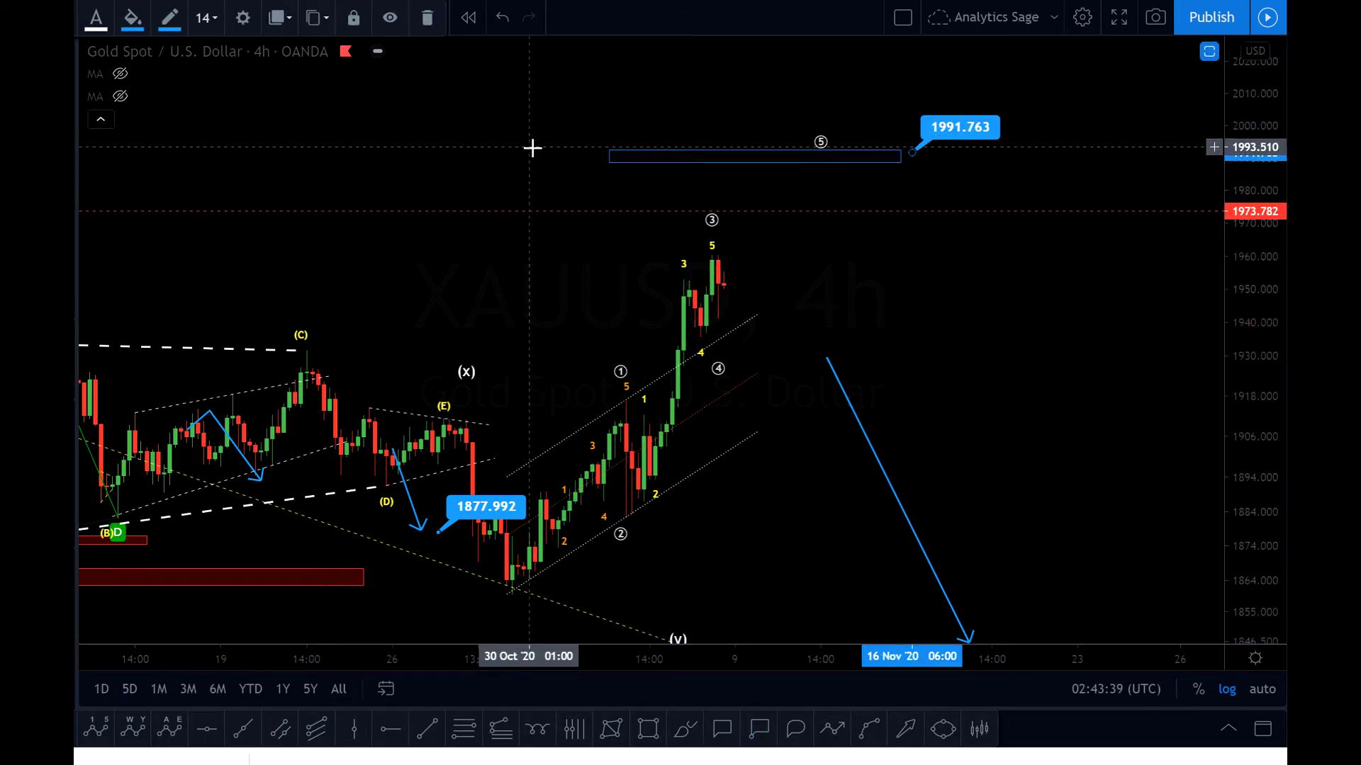
# Examine the August-to-September triangle and the 61.80% retracement level with both the wave labels and the Fibonacci drawings shown.
pyautogui.scroll(-3, 817, 152)
pyautogui.moveTo(680, 158); pyautogui.dragTo(766, 171)
pyautogui.scroll(-4, 832, 173)
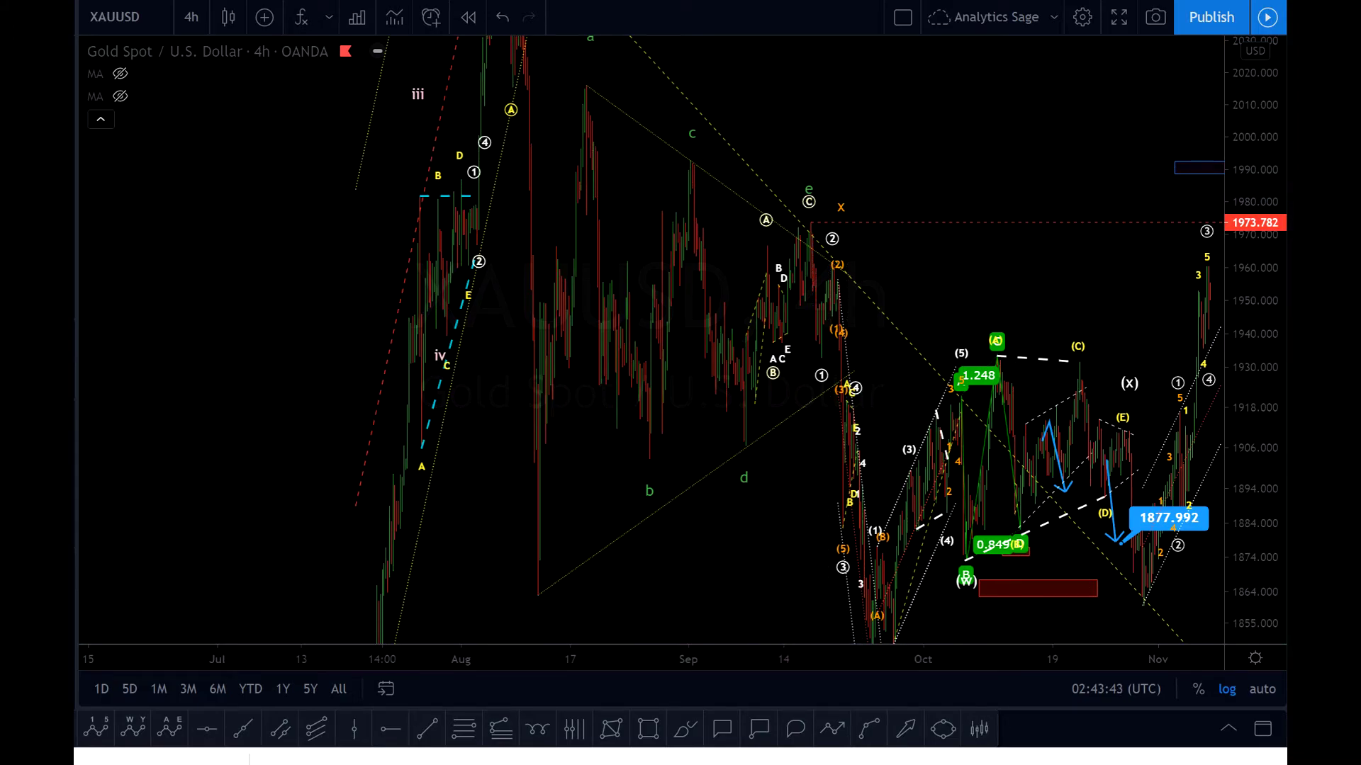
pyautogui.moveTo(800, 172); pyautogui.dragTo(776, 172)
pyautogui.scroll(3, 731, 203)
pyautogui.moveTo(592, 152); pyautogui.dragTo(1003, 177)
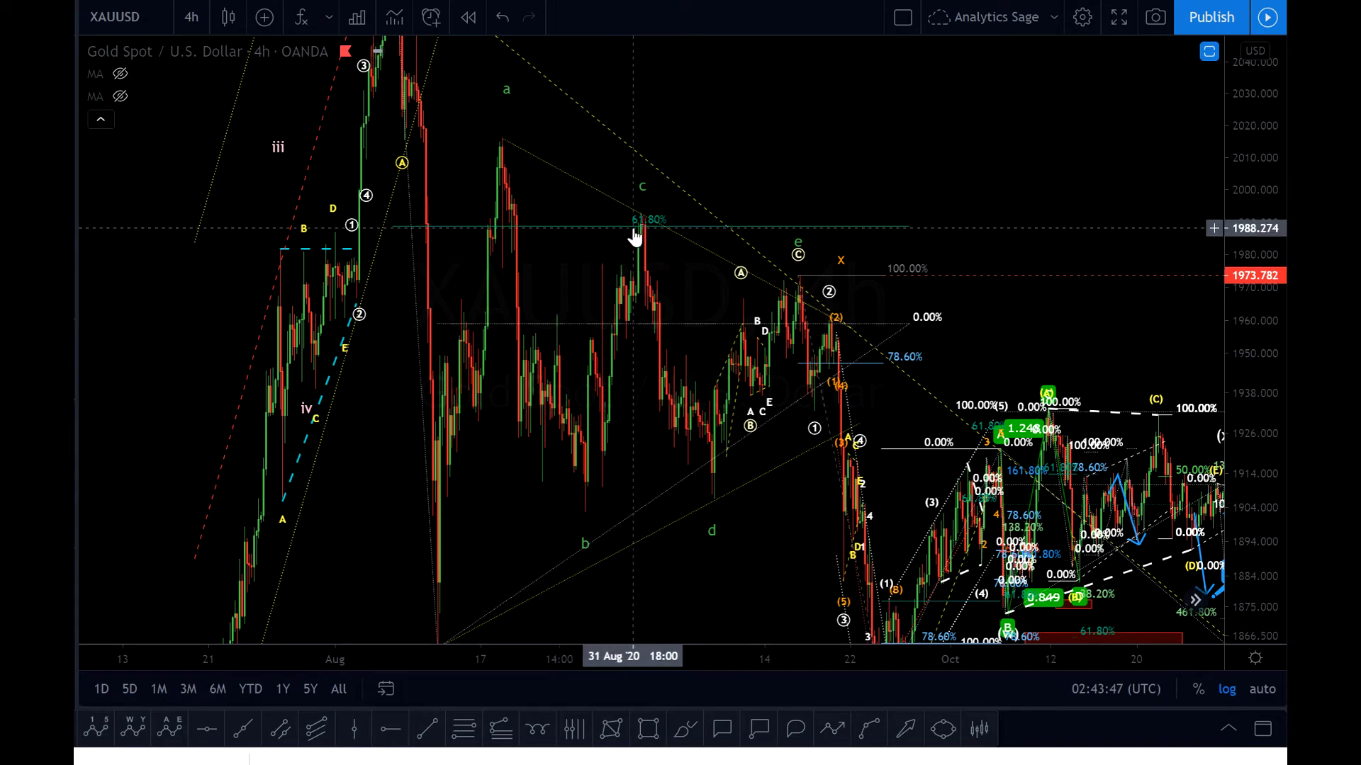
pyautogui.moveTo(984, 188); pyautogui.dragTo(917, 227)
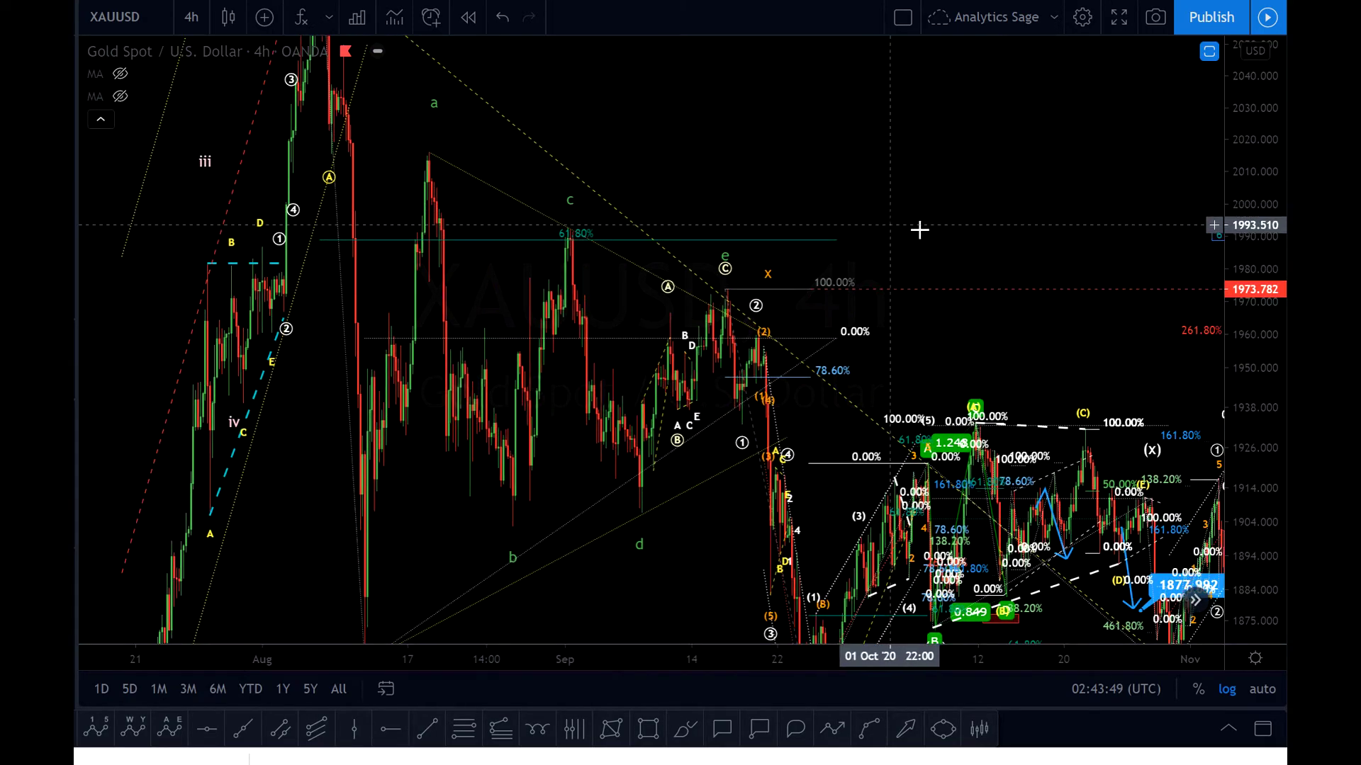
pyautogui.moveTo(1276, 117); pyautogui.dragTo(1263, 333)
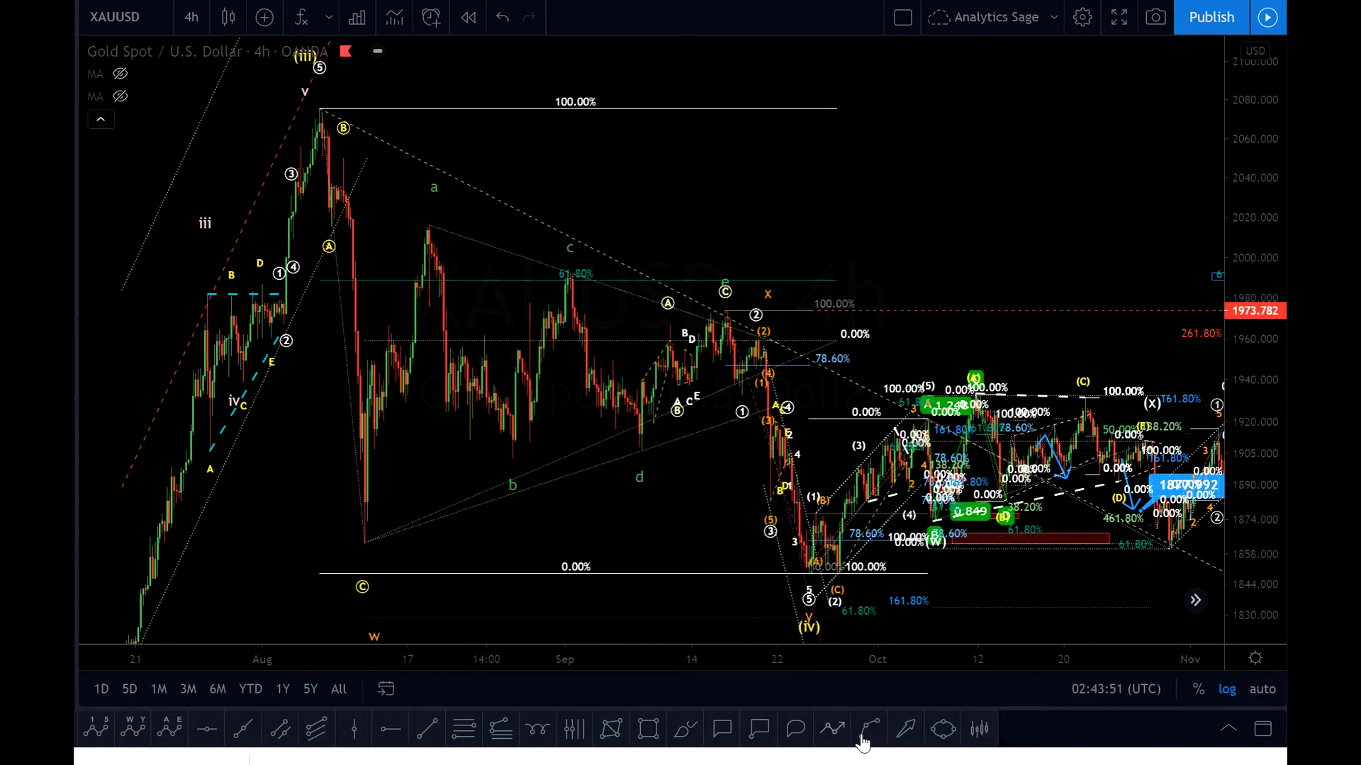
pyautogui.click(834, 730)
pyautogui.click(339, 117)
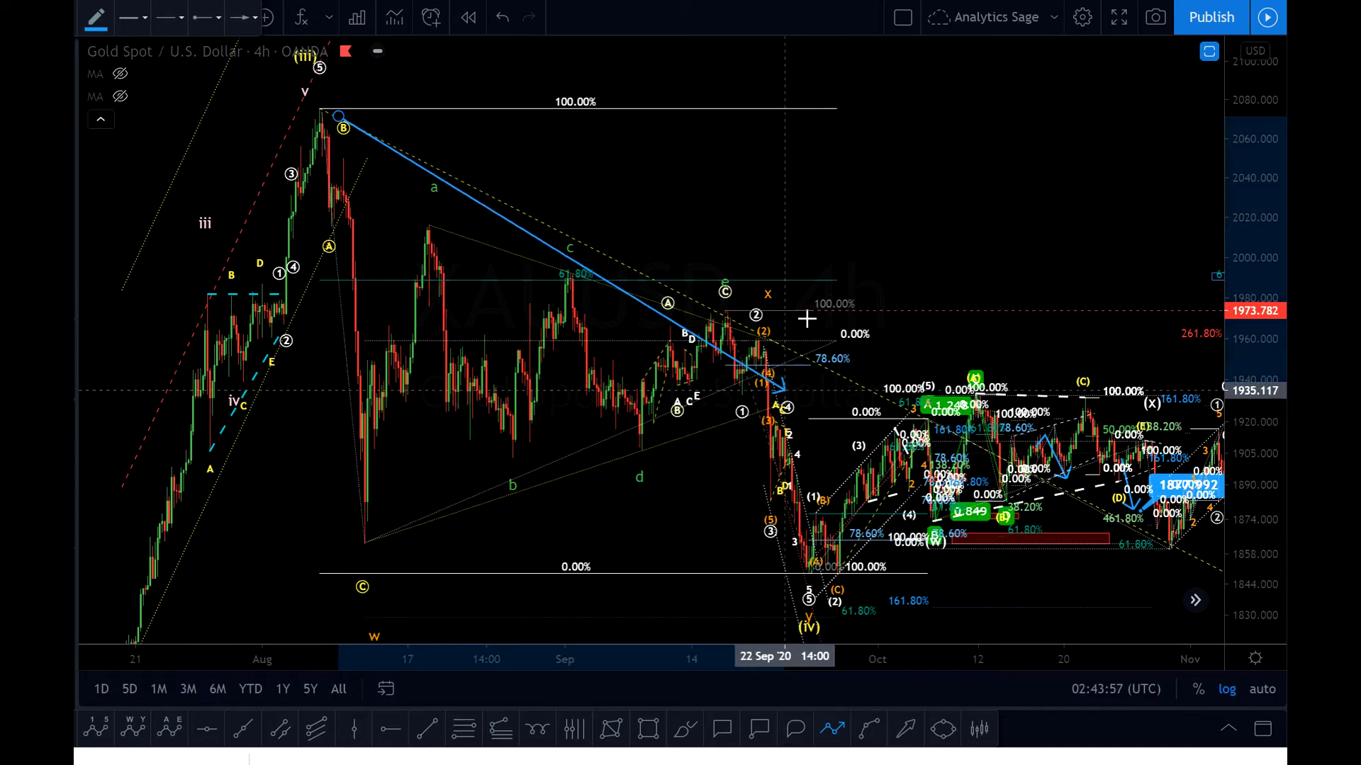
pyautogui.press('Escape')
# Draw a curved projection from about 1959 on 8 November, peaking at the wave 5 target zone and falling to about 1911 on 26 November.
pyautogui.moveTo(932, 246); pyautogui.dragTo(353, 241)
pyautogui.moveTo(832, 283); pyautogui.dragTo(590, 283)
pyautogui.moveTo(1259, 502); pyautogui.dragTo(1260, 298)
pyautogui.scroll(2, 744, 399)
pyautogui.moveTo(616, 409); pyautogui.dragTo(907, 411)
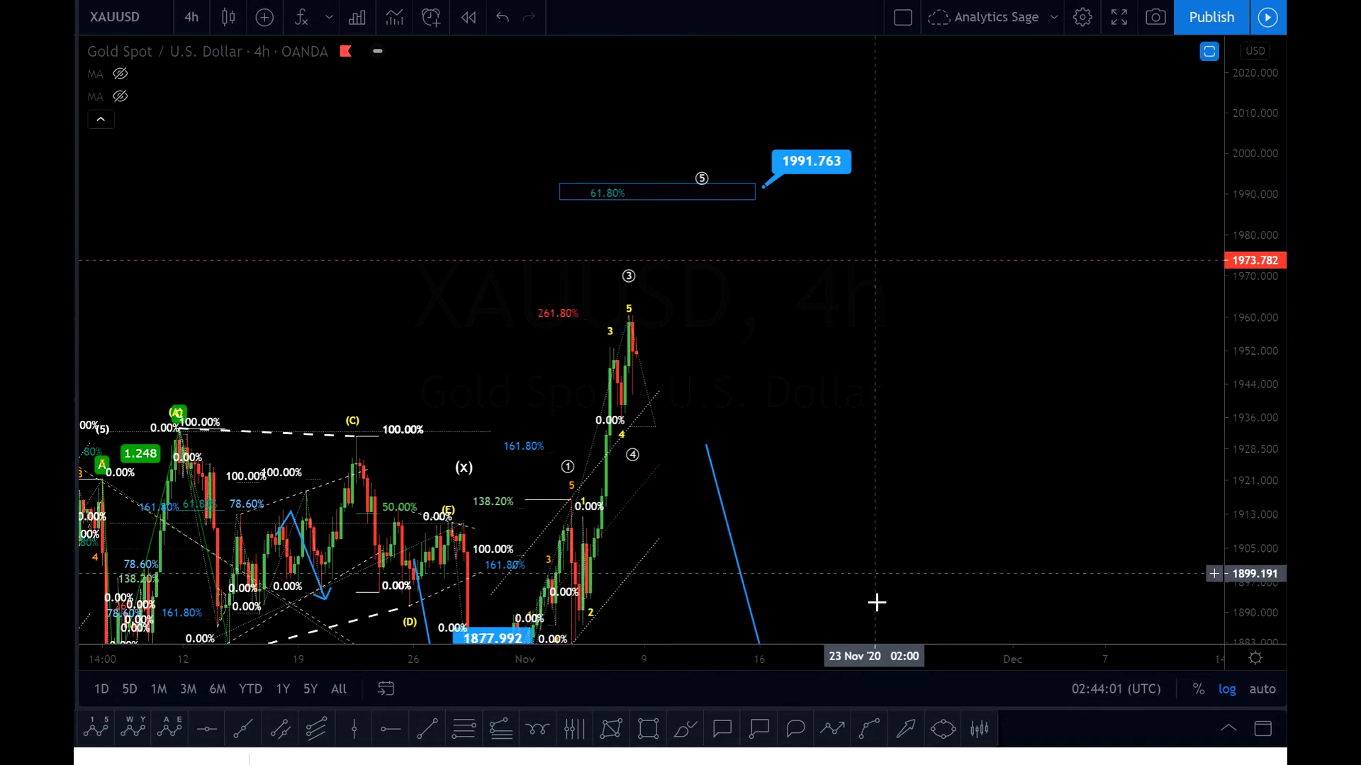
pyautogui.click(655, 427)
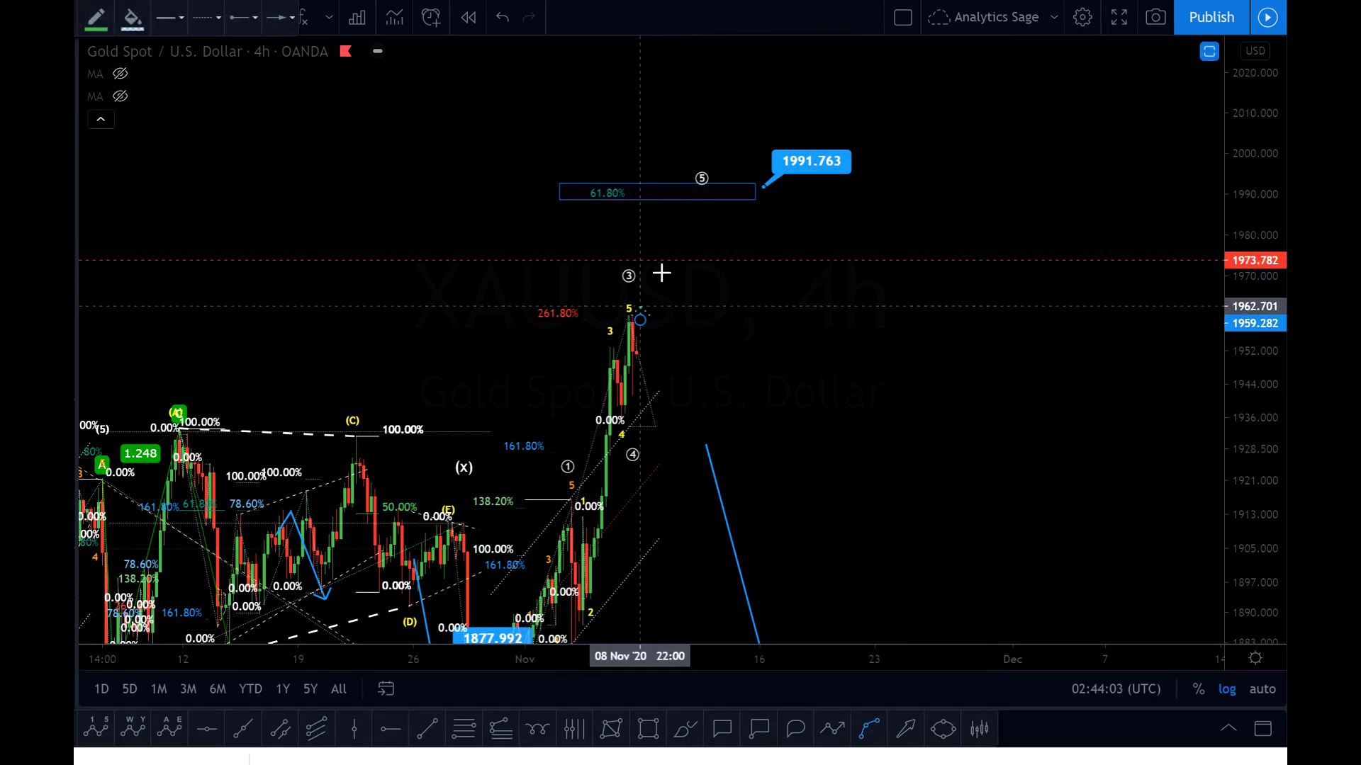
pyautogui.click(731, 199)
pyautogui.click(951, 524)
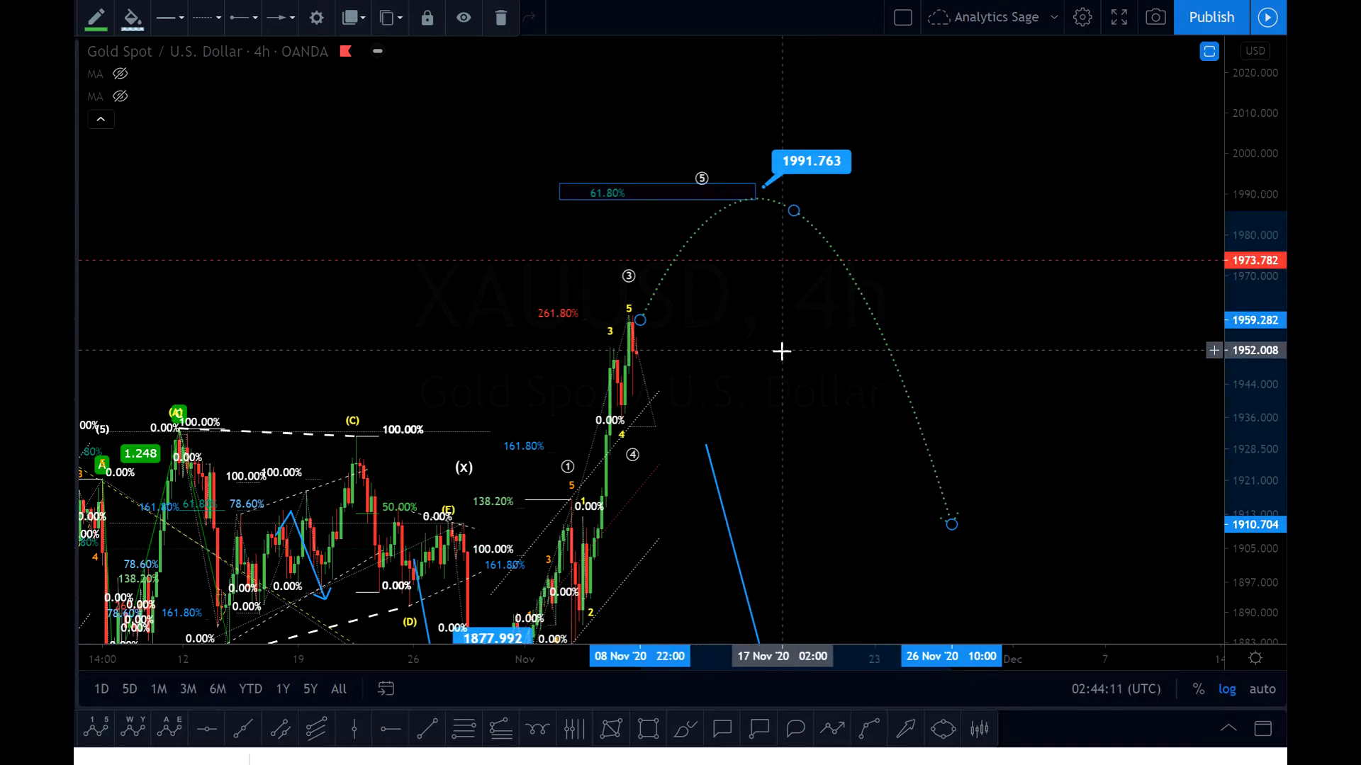
# Trace a trial path from the projected curve's peak down to about 1927 and up to about 2018, and delete it.
pyautogui.moveTo(739, 324); pyautogui.dragTo(747, 322)
pyautogui.scroll(3, 747, 322)
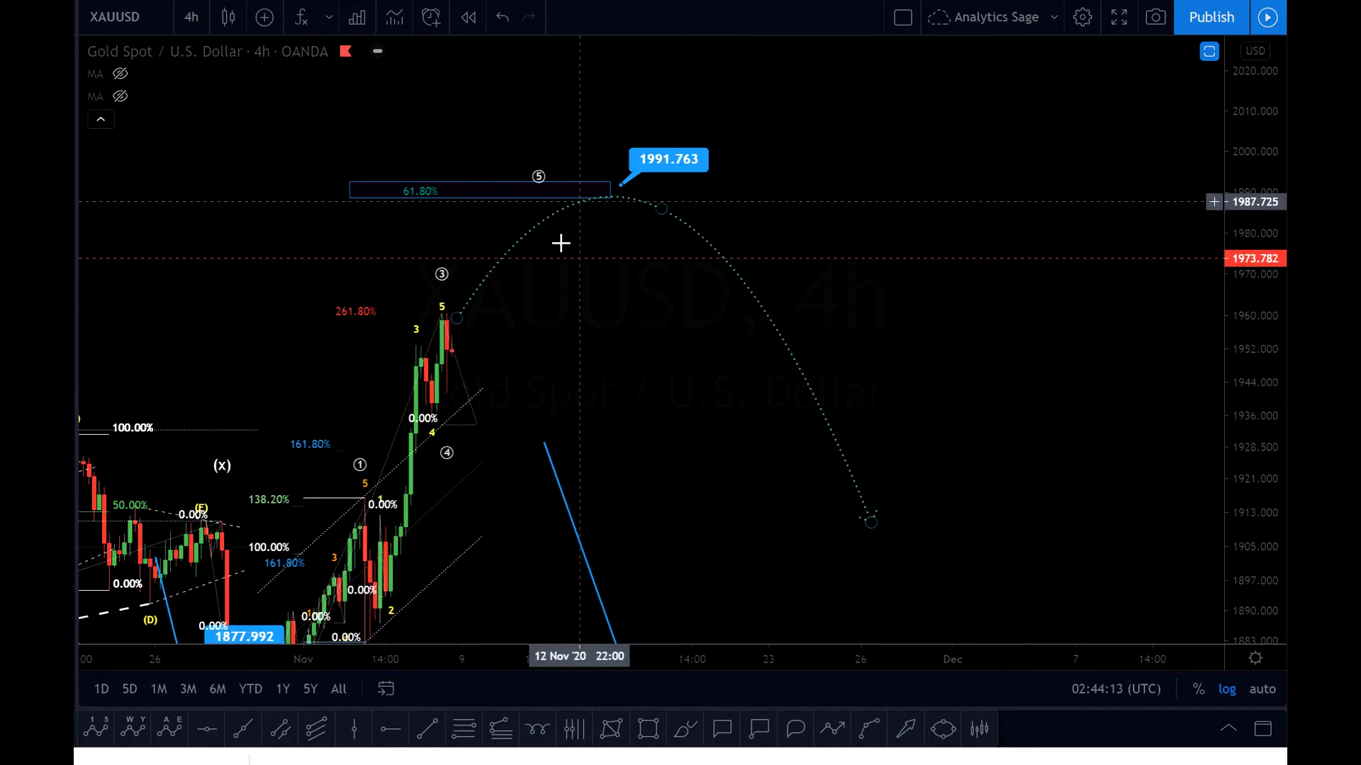
pyautogui.click(832, 729)
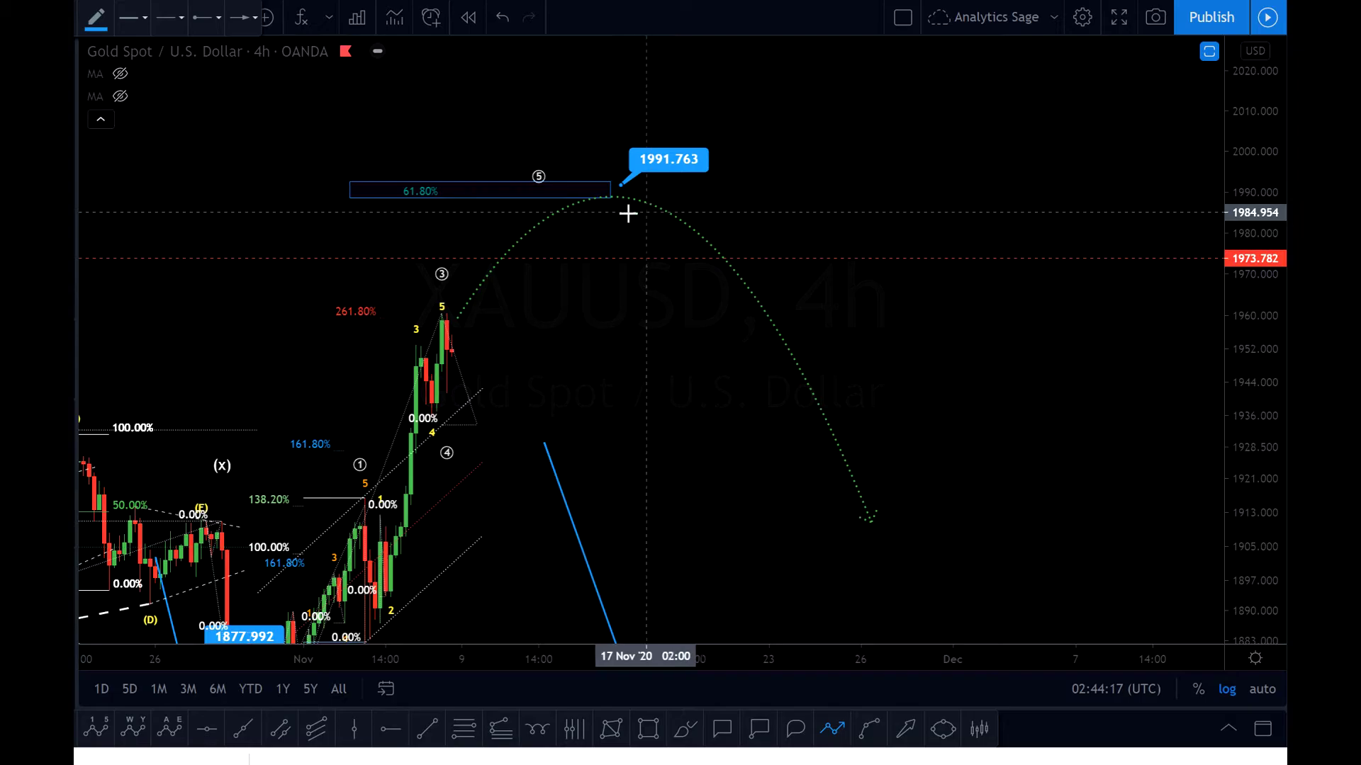
pyautogui.click(617, 209)
pyautogui.click(707, 454)
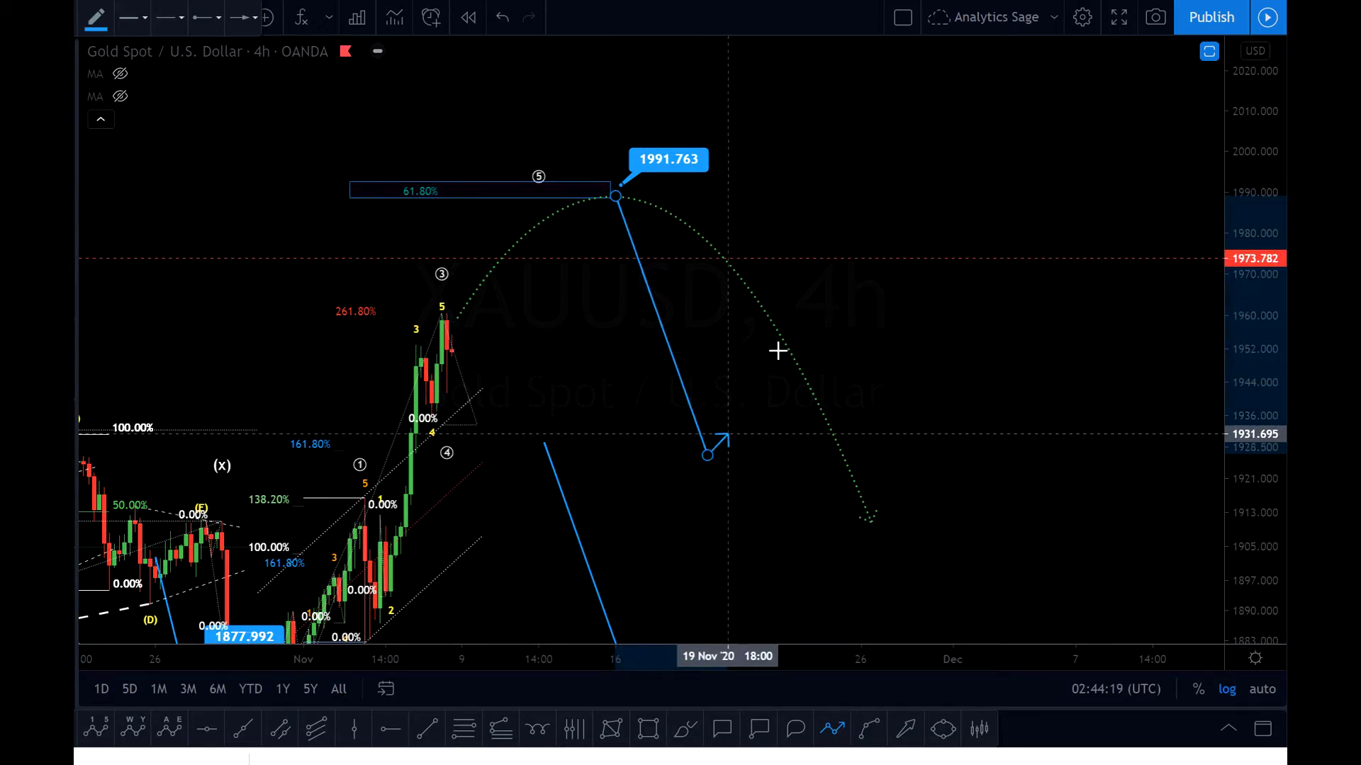
pyautogui.doubleClick(864, 75)
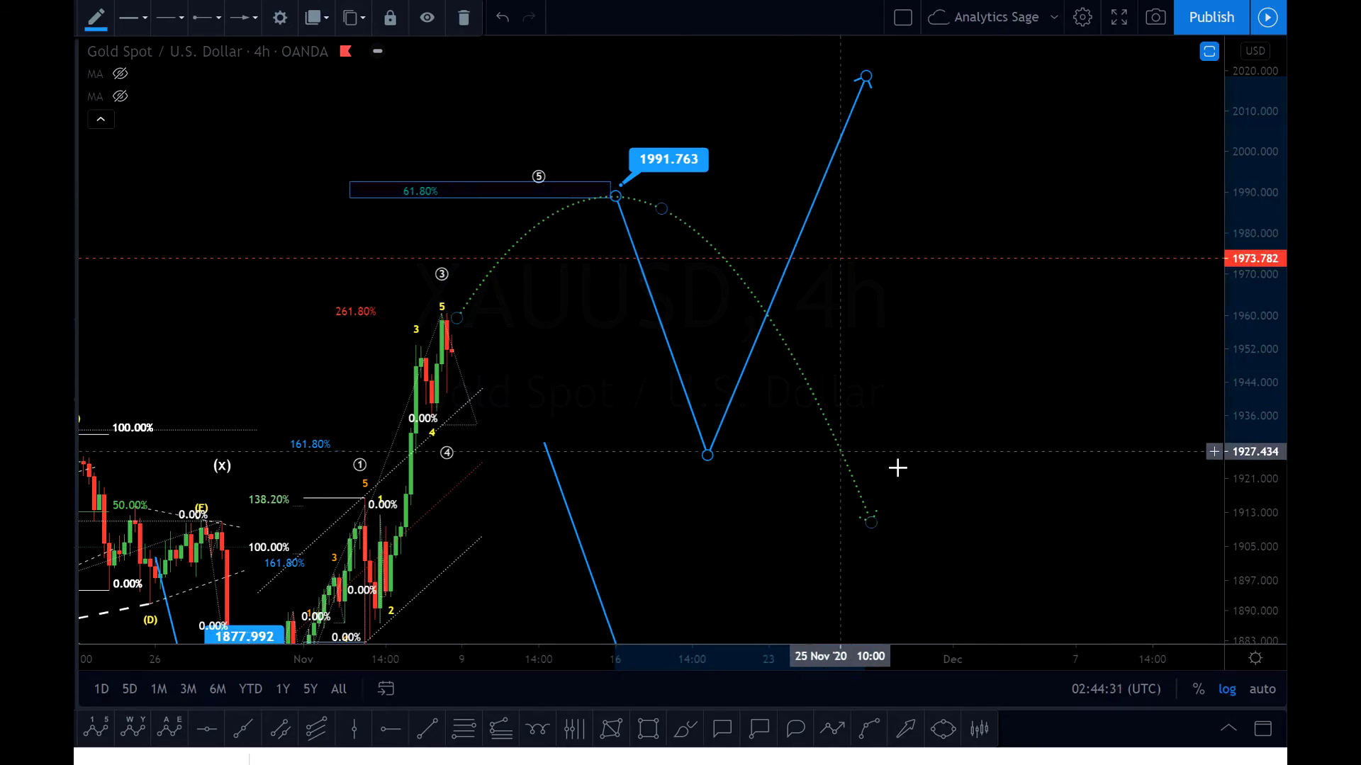
pyautogui.moveTo(999, 462); pyautogui.dragTo(1087, 340)
pyautogui.scroll(-4, 1051, 380)
pyautogui.moveTo(1209, 246); pyautogui.dragTo(1228, 297)
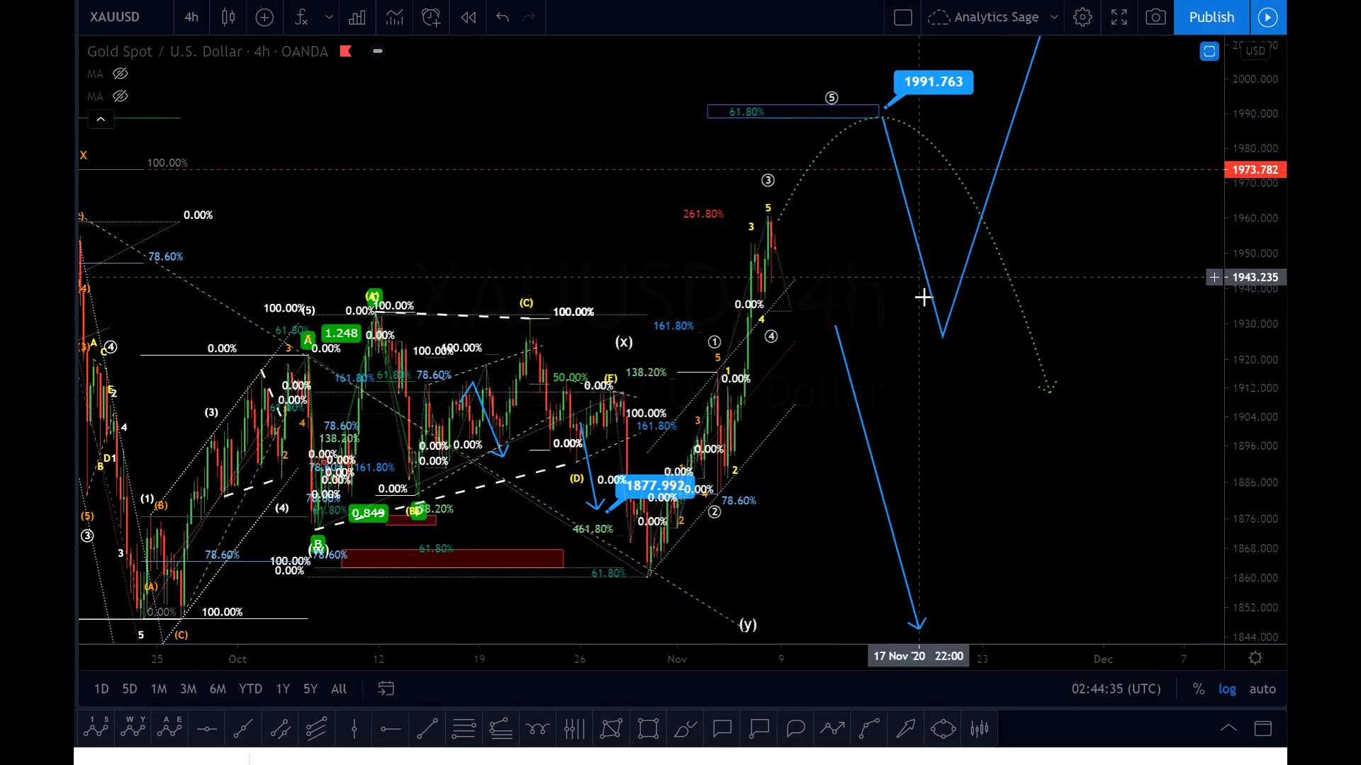
pyautogui.press('Delete')
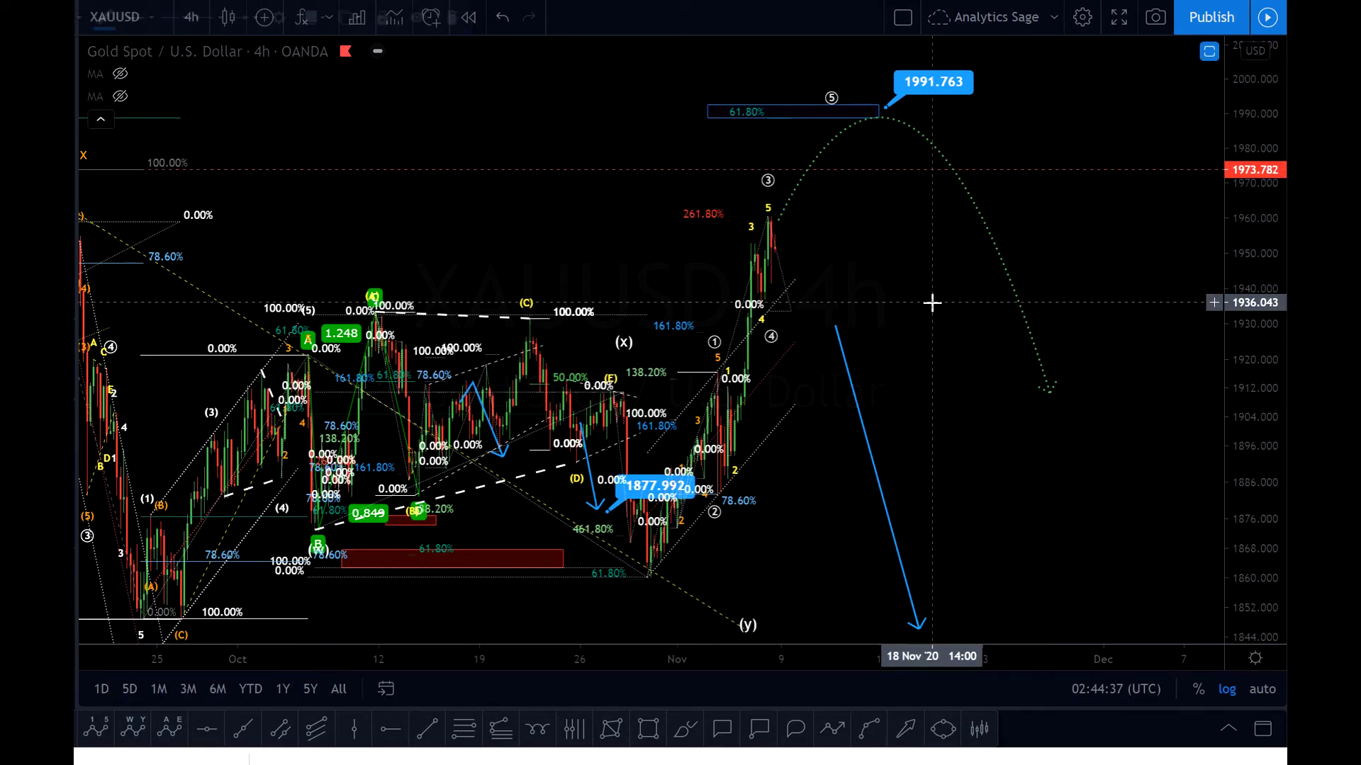
# Examine the curved projection and the 1991.763 target against the wave structure and Fibonacci levels since August.
pyautogui.scroll(-3, 920, 263)
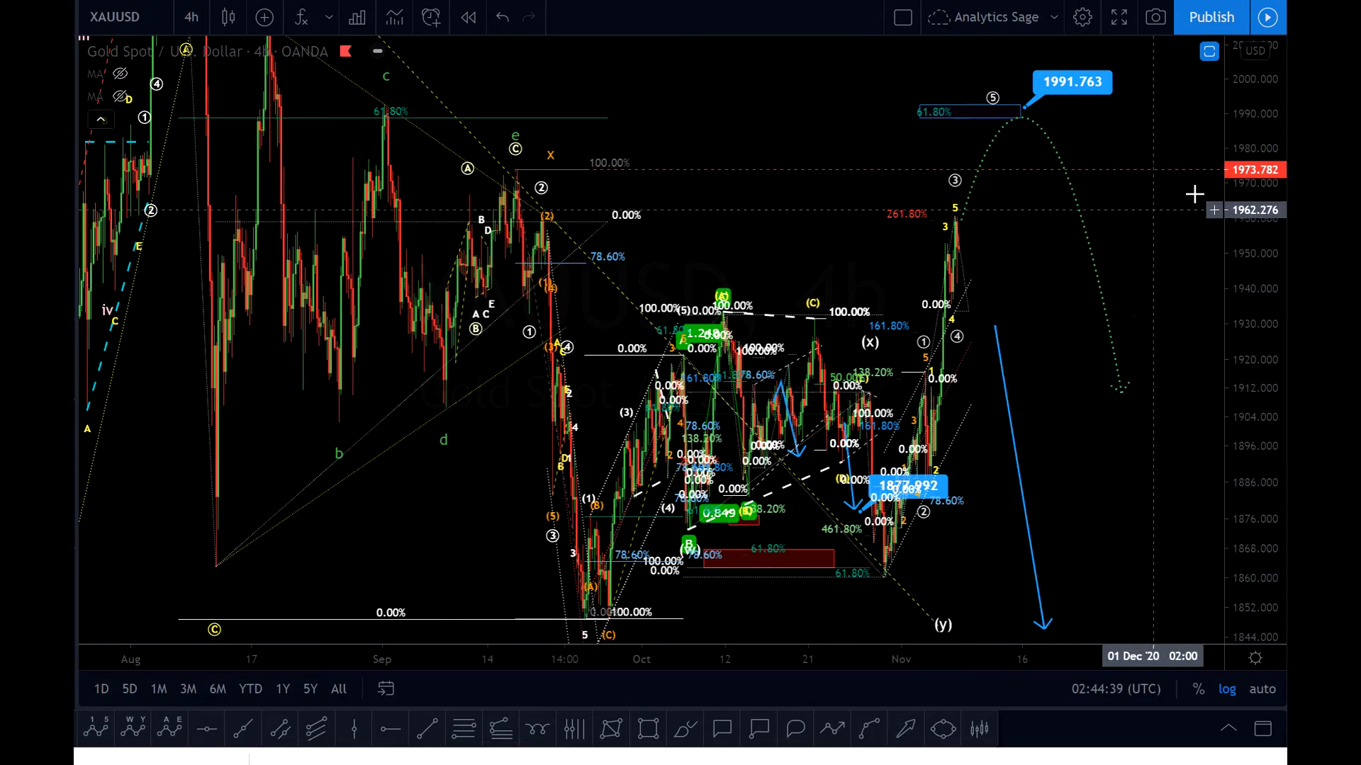
pyautogui.moveTo(1241, 163); pyautogui.dragTo(1212, 397)
pyautogui.scroll(4, 1133, 346)
pyautogui.moveTo(1237, 449); pyautogui.dragTo(1247, 226)
pyautogui.moveTo(930, 226); pyautogui.dragTo(912, 389)
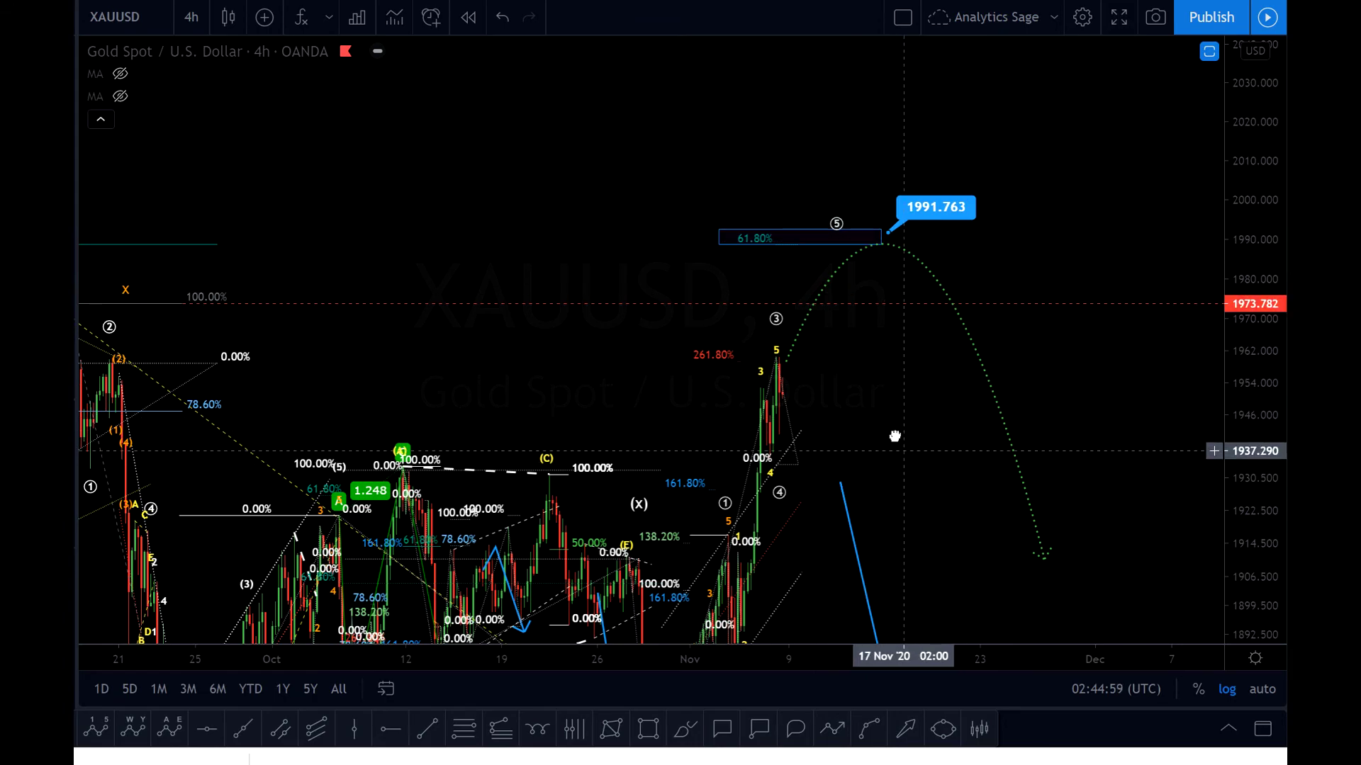
pyautogui.moveTo(893, 434); pyautogui.dragTo(817, 304)
pyautogui.moveTo(1229, 214); pyautogui.dragTo(1233, 421)
pyautogui.scroll(-4, 1121, 413)
pyautogui.moveTo(1120, 495); pyautogui.dragTo(995, 413)
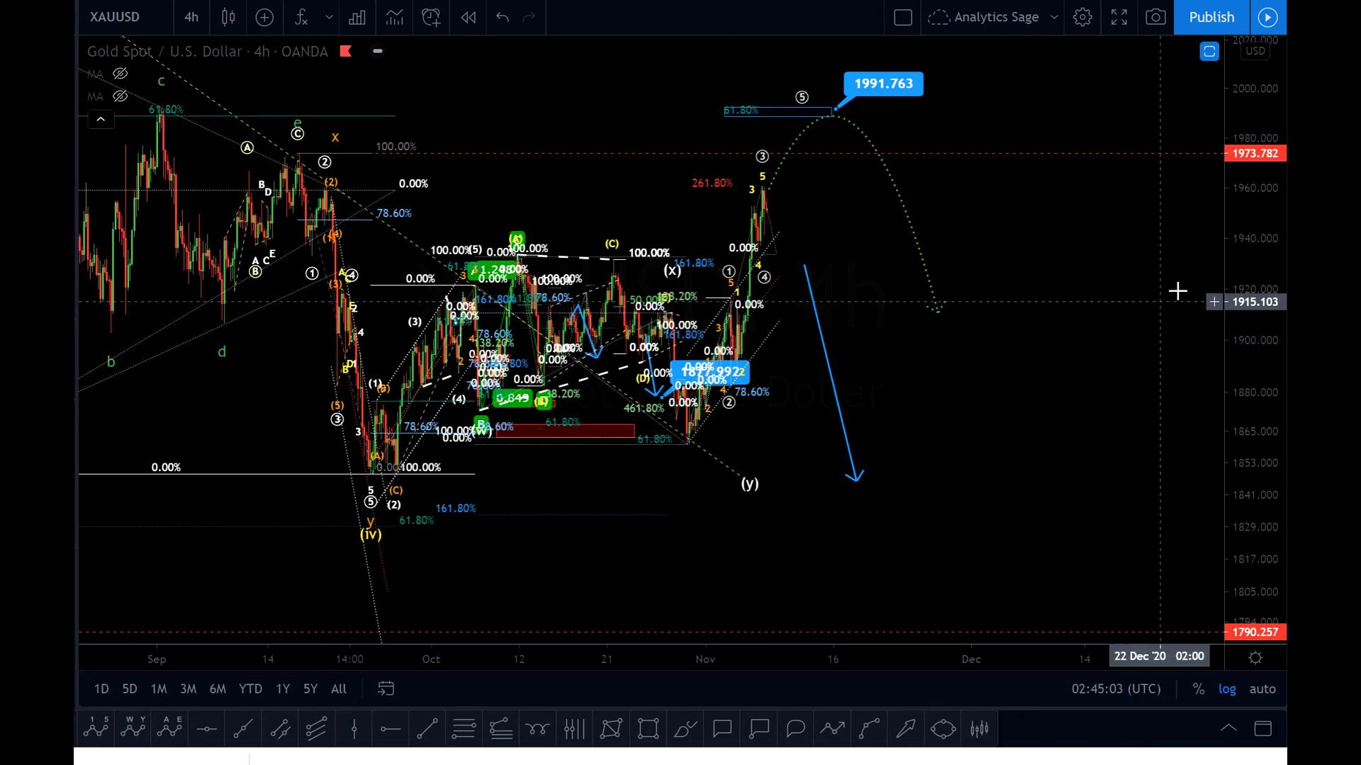
pyautogui.moveTo(1236, 216); pyautogui.dragTo(1235, 282)
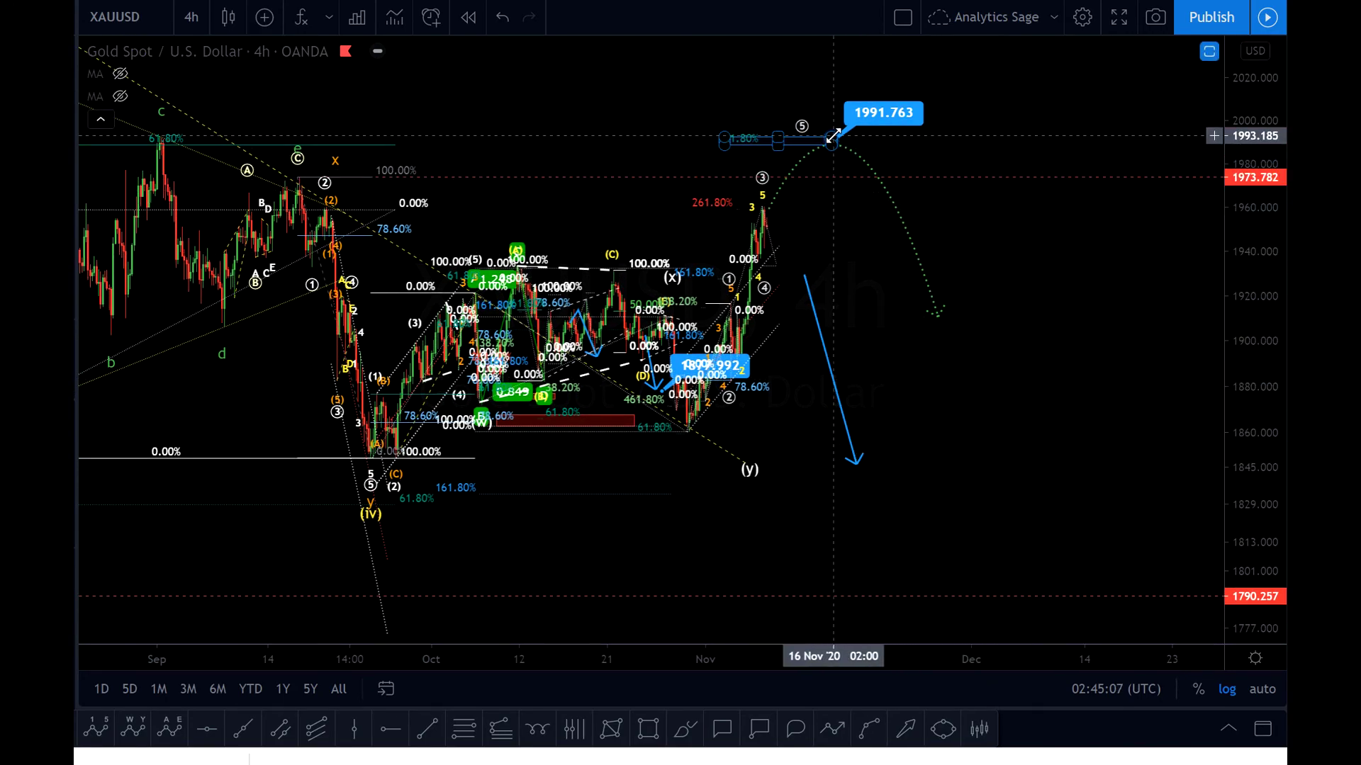
pyautogui.click(874, 177)
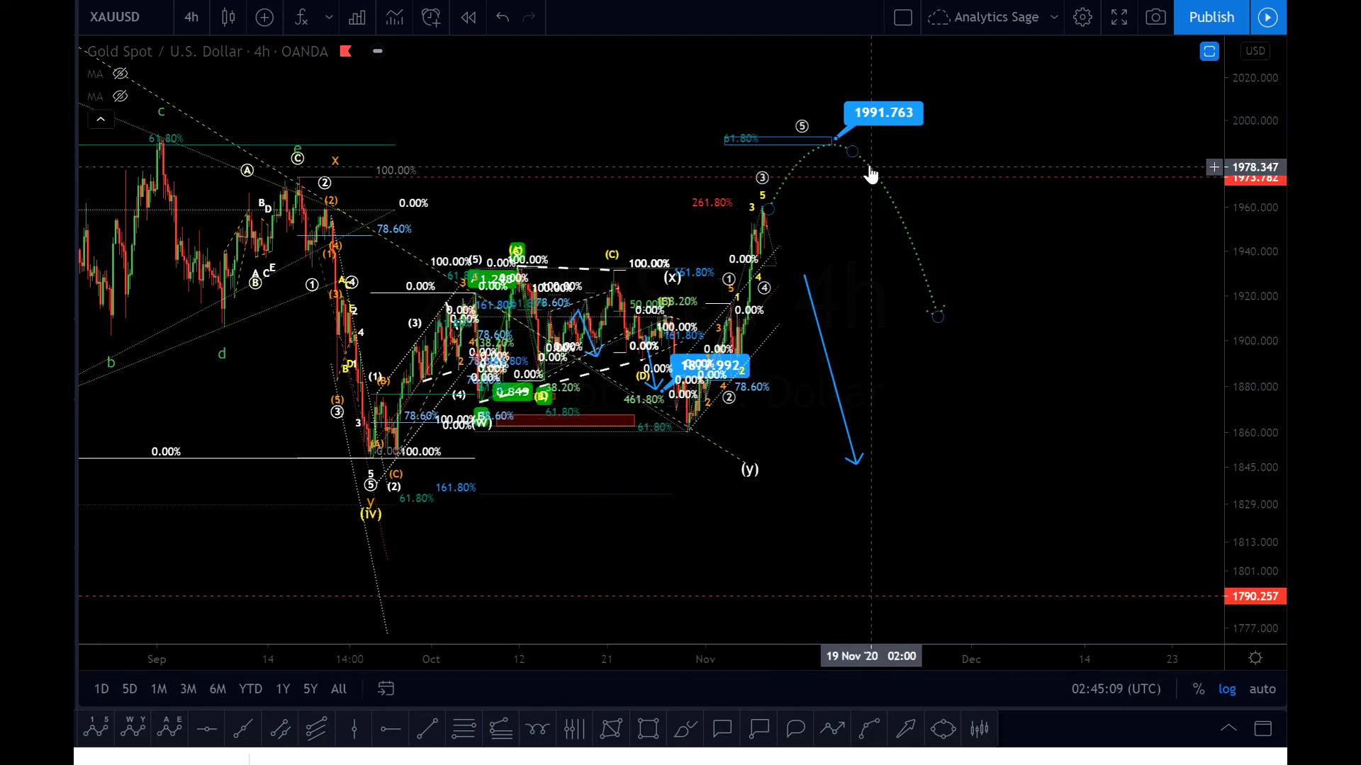
pyautogui.click(834, 141)
pyautogui.click(915, 387)
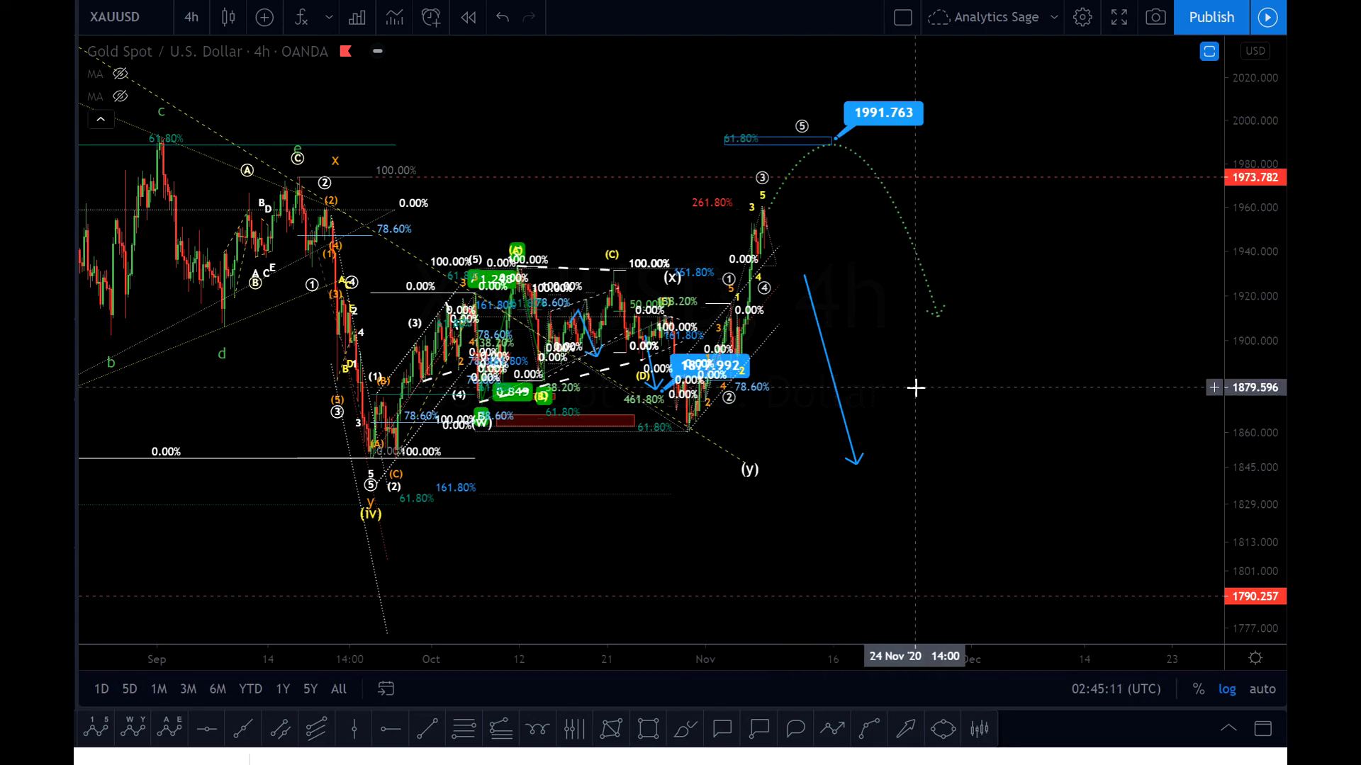